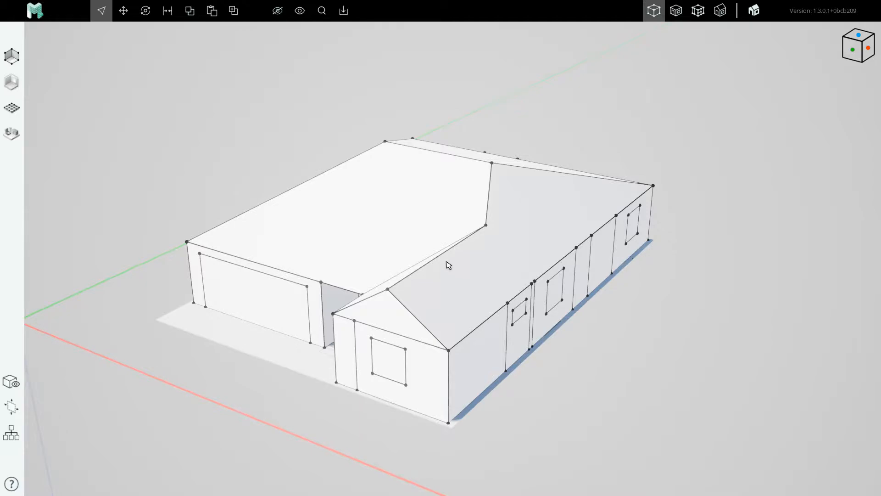
Step: Examine the front wing's gable end, its roof slope and the outer eave corner
scroll(450, 264, up, 2)
mouse_move(403, 273)
middle_down()
mouse_move(519, 285)
mouse_move(481, 265)
mouse_move(468, 225)
middle_up()
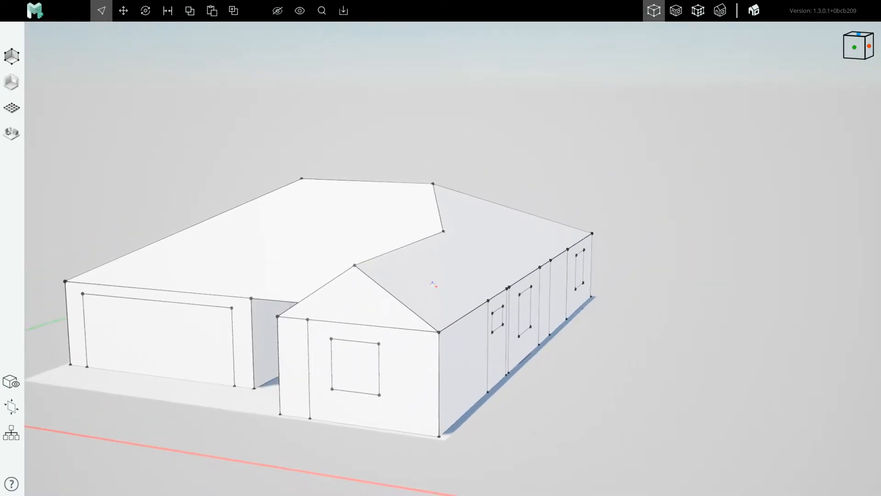
middle_drag(433, 285, 432, 293)
scroll(462, 287, up, 2)
scroll(432, 296, down, 2)
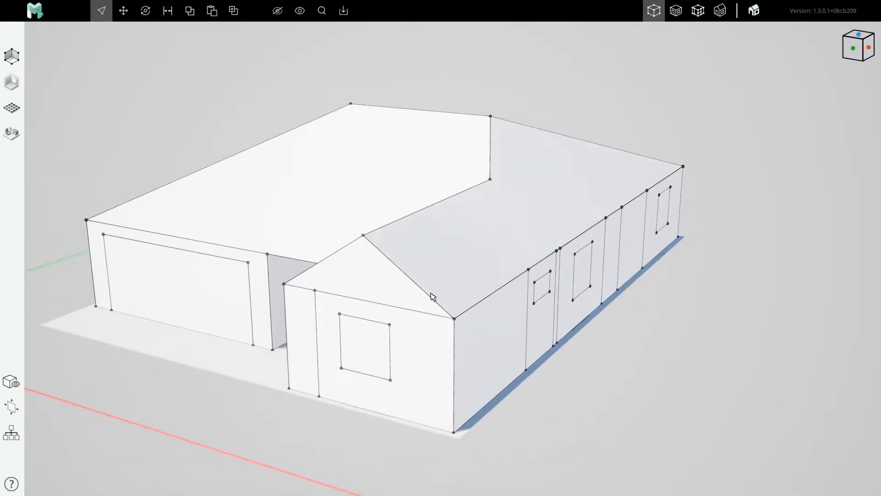
scroll(432, 296, up, 3)
scroll(465, 299, down, 4)
scroll(463, 307, up, 4)
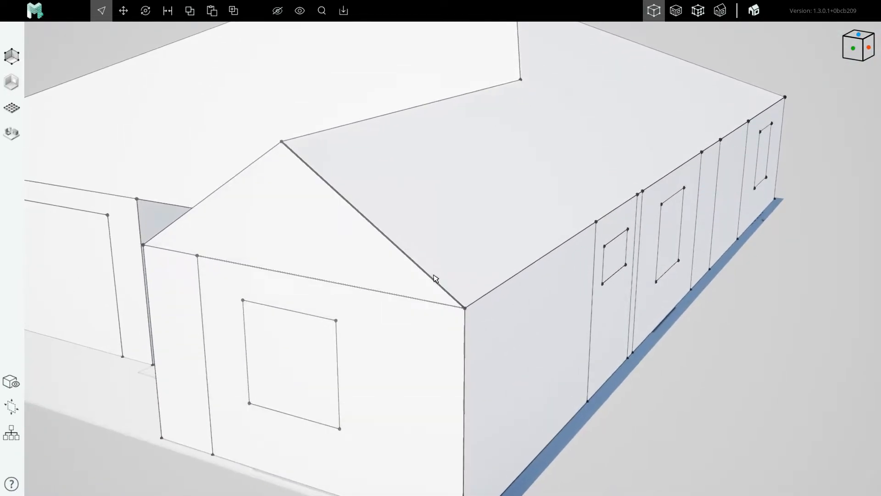
scroll(459, 298, down, 4)
scroll(615, 141, up, 3)
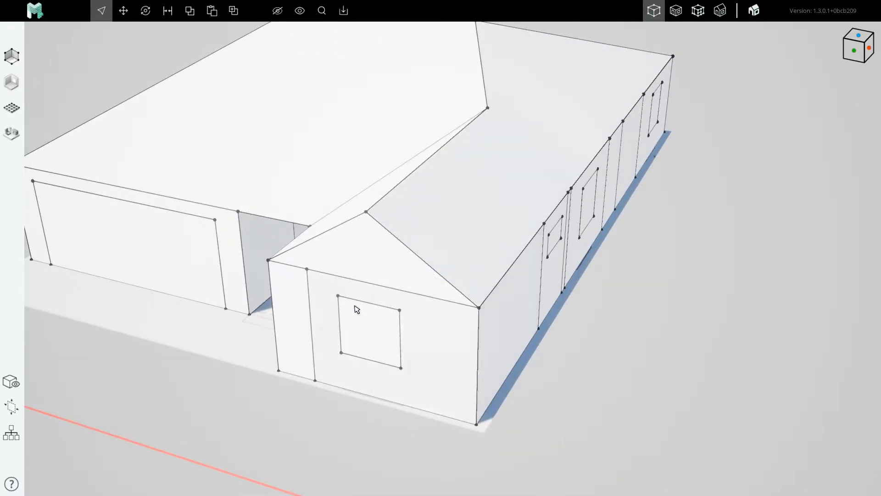
scroll(457, 274, up, 4)
right_drag(457, 281, 440, 270)
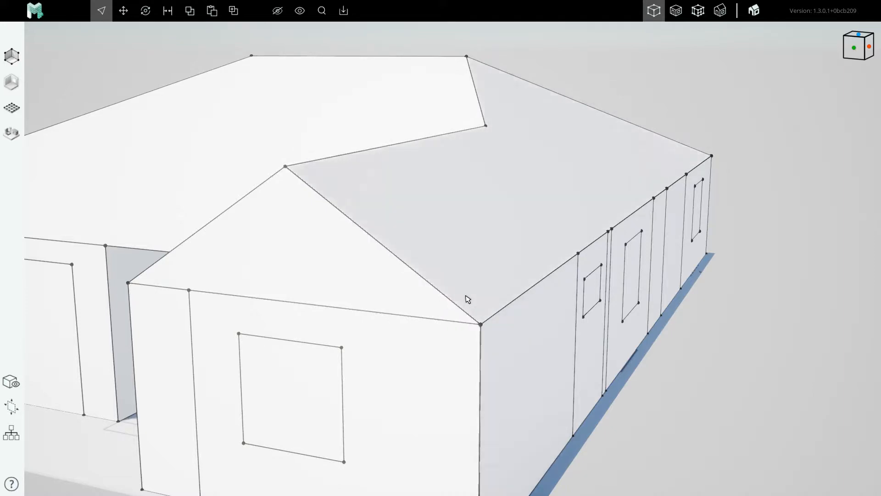
right_drag(467, 298, 486, 321)
middle_drag(467, 334, 430, 296)
right_drag(431, 299, 435, 305)
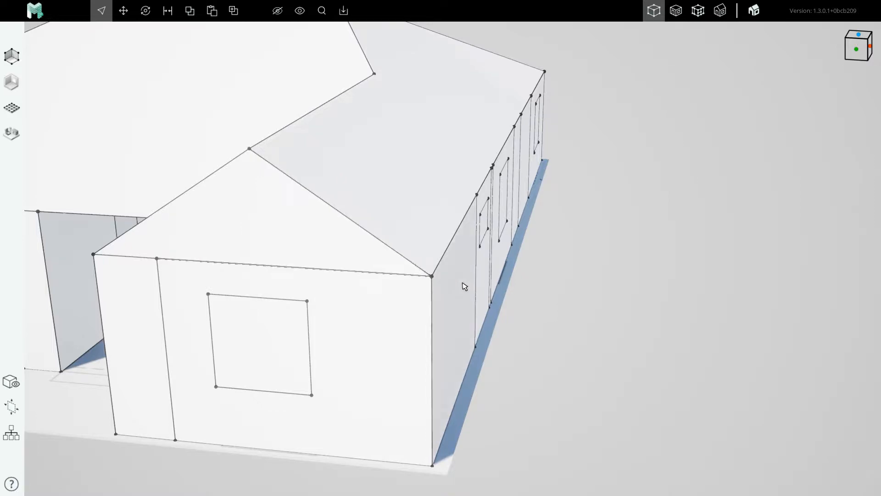
right_drag(464, 286, 445, 369)
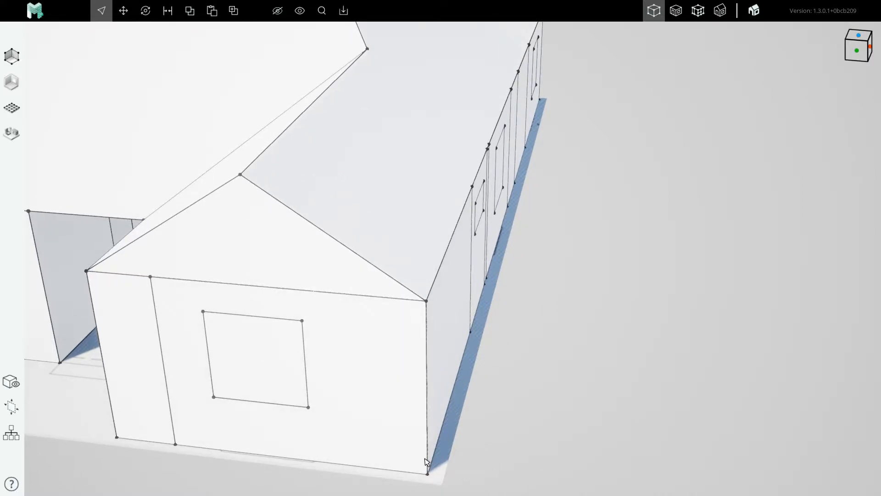
right_drag(463, 326, 459, 236)
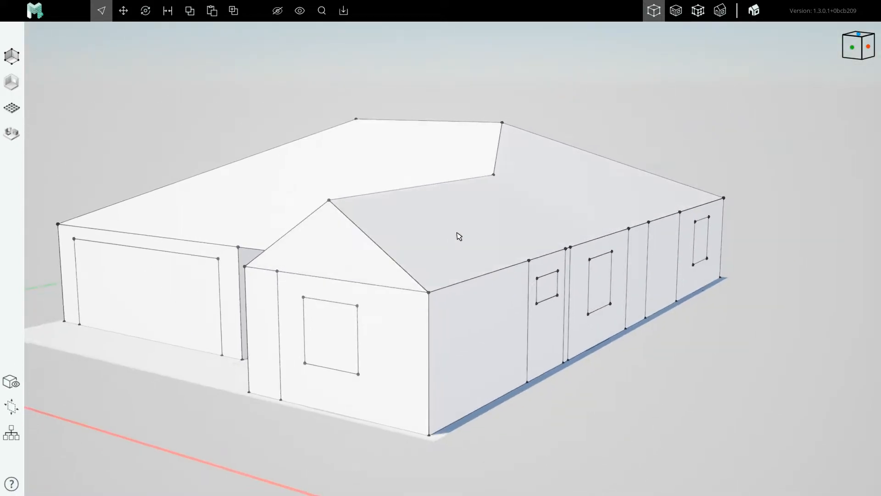
Step: Examine the rear corner of the house where the hip edge meets both wall eaves
right_drag(545, 204, 440, 271)
scroll(459, 265, down, 3)
scroll(361, 228, up, 3)
scroll(374, 332, down, 4)
middle_drag(479, 332, 374, 326)
right_drag(555, 209, 413, 248)
scroll(369, 254, up, 5)
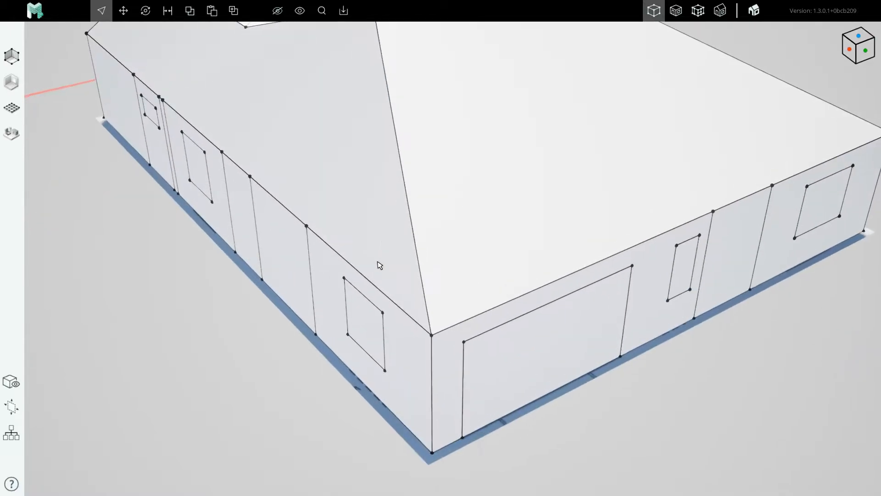
scroll(434, 324, down, 5)
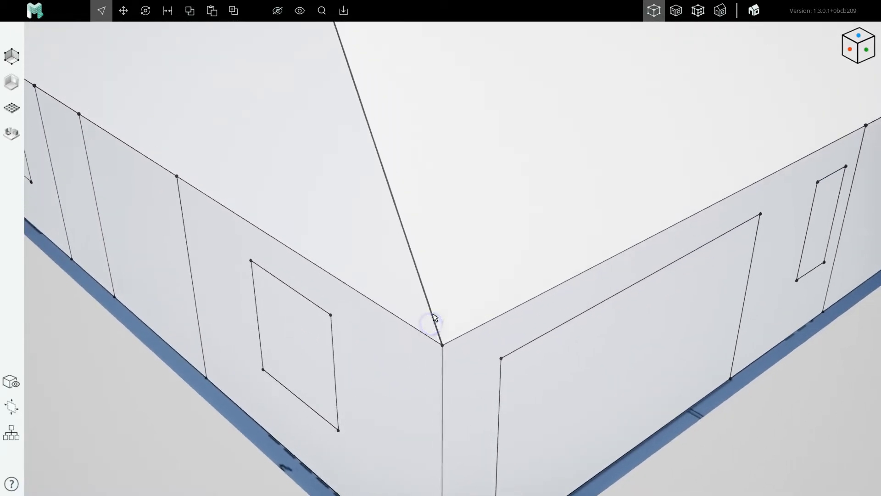
scroll(390, 275, up, 4)
right_drag(362, 291, 403, 143)
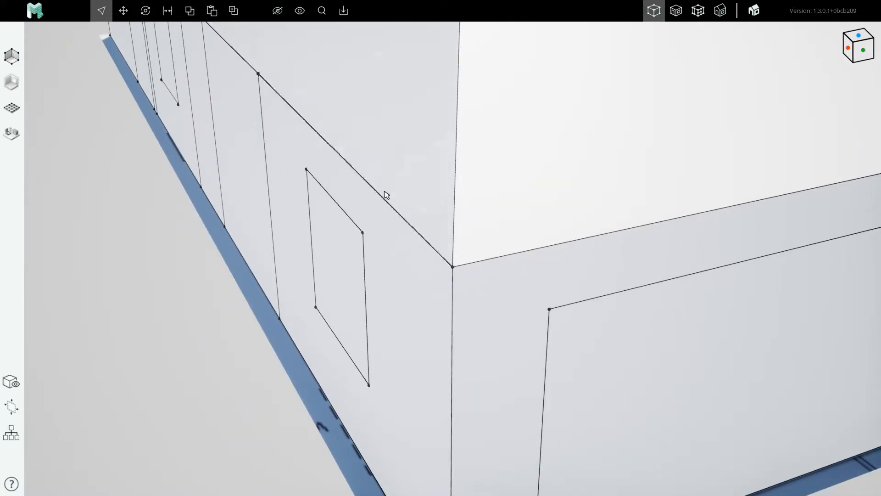
right_drag(356, 271, 406, 191)
right_drag(505, 250, 453, 247)
scroll(493, 249, down, 3)
right_drag(440, 207, 391, 55)
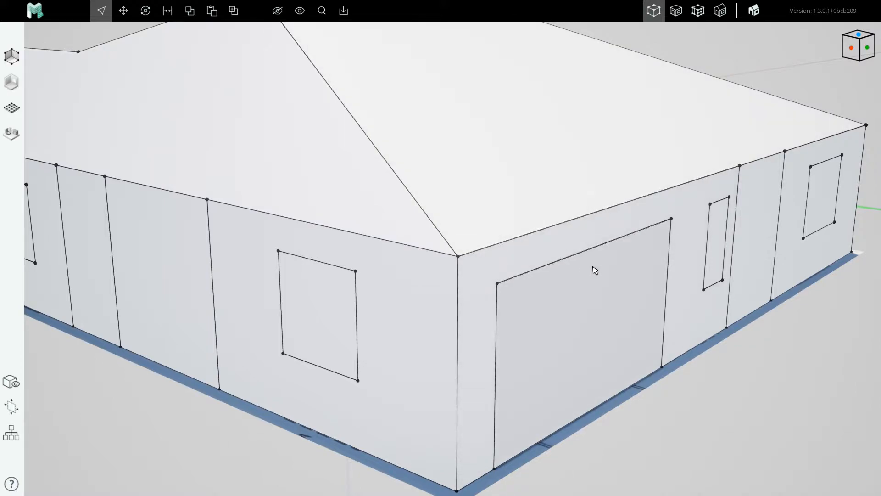
right_drag(474, 242, 415, 291)
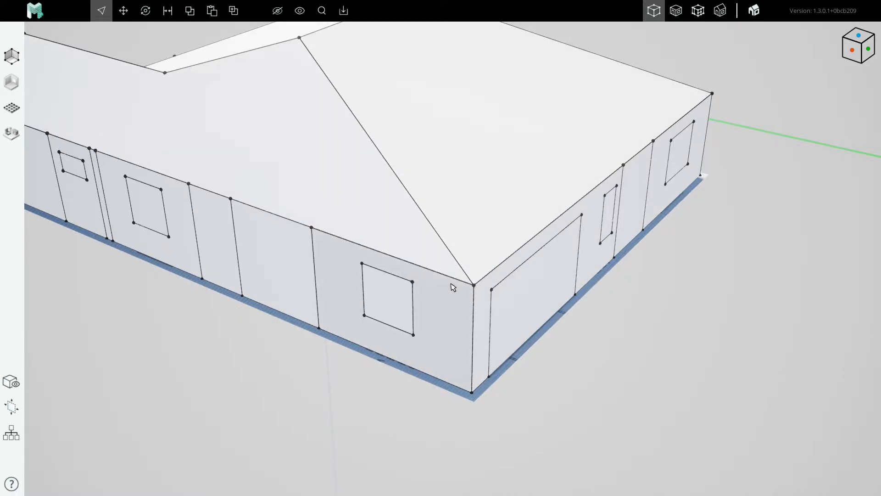
right_drag(456, 291, 469, 252)
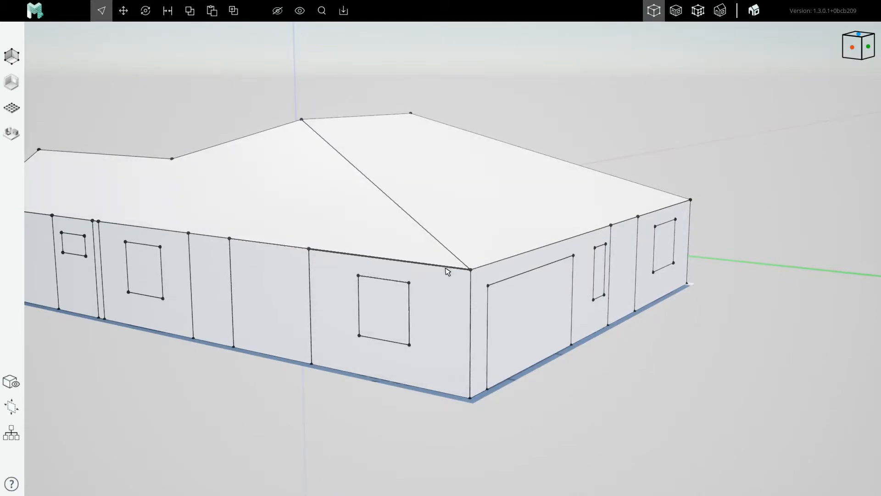
mouse_move(460, 354)
right_down()
mouse_move(427, 271)
mouse_move(399, 234)
right_up()
Step: Inspect the outer eave corner of the front gable up close from the front side of the house
middle_drag(464, 246, 115, 285)
right_drag(459, 248, 662, 255)
right_drag(368, 236, 522, 295)
right_drag(238, 260, 396, 323)
scroll(494, 281, up, 5)
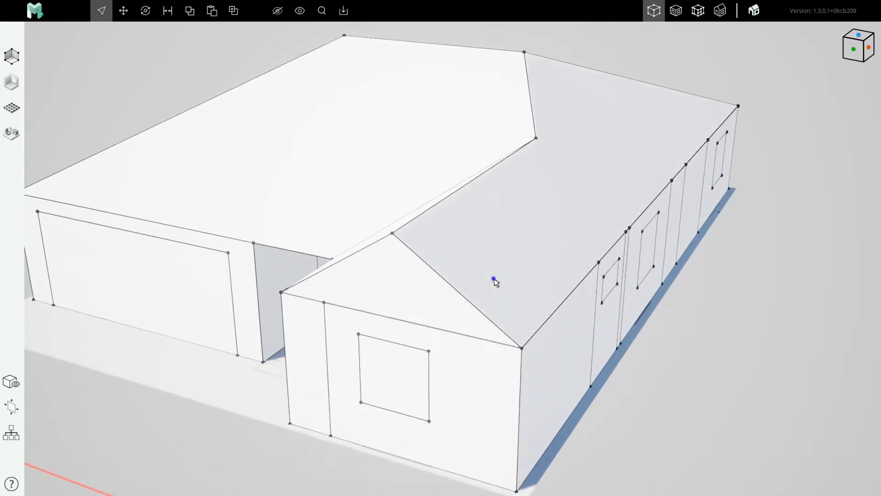
scroll(436, 269, up, 3)
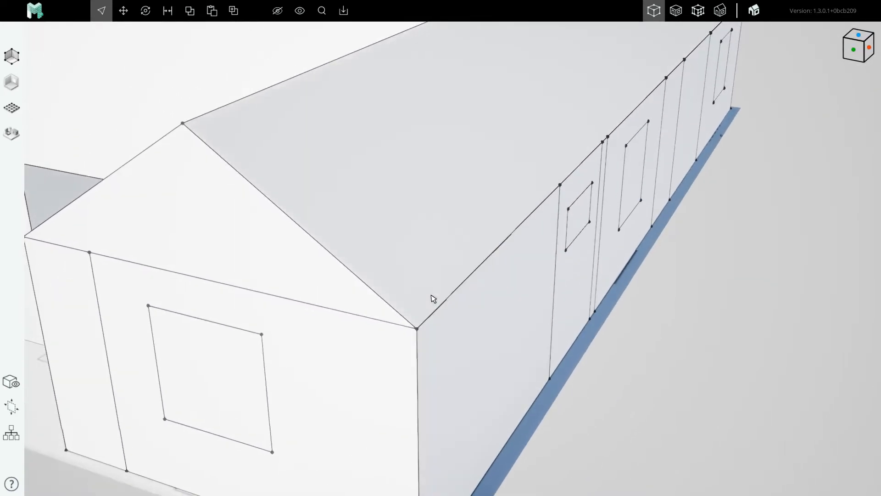
scroll(432, 299, down, 1)
click(237, 161)
click(225, 153)
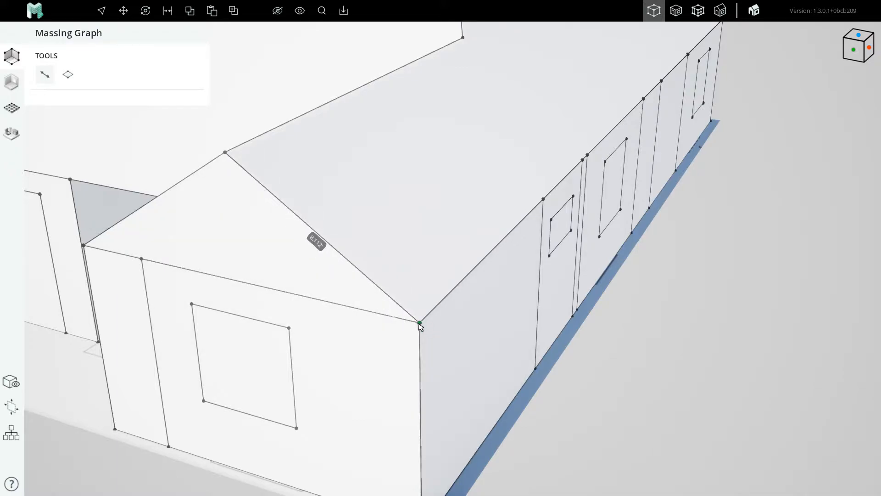
scroll(203, 271, down, 3)
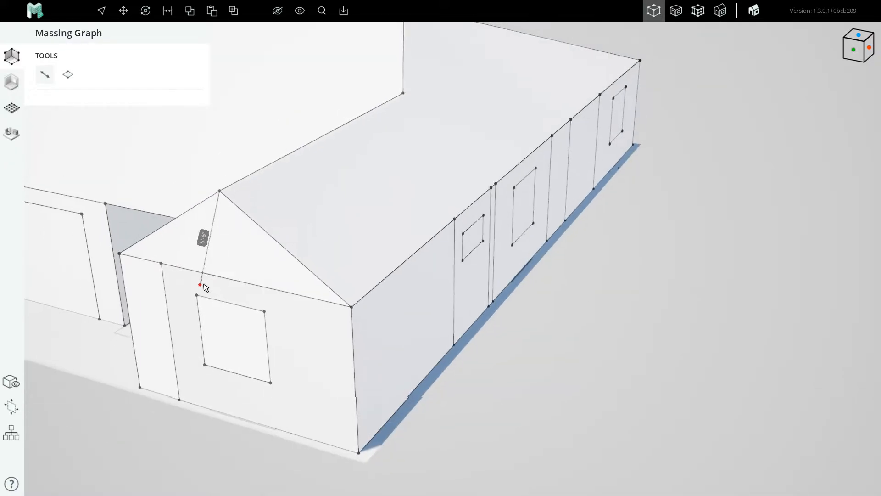
scroll(234, 265, down, 3)
scroll(307, 172, up, 3)
click(307, 170)
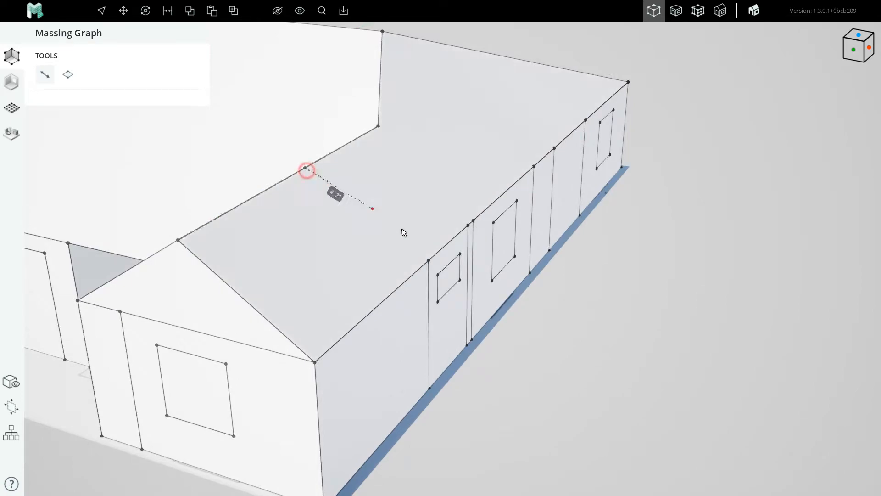
key(Escape)
right_drag(266, 239, 393, 234)
right_drag(556, 153, 414, 147)
right_drag(580, 291, 364, 146)
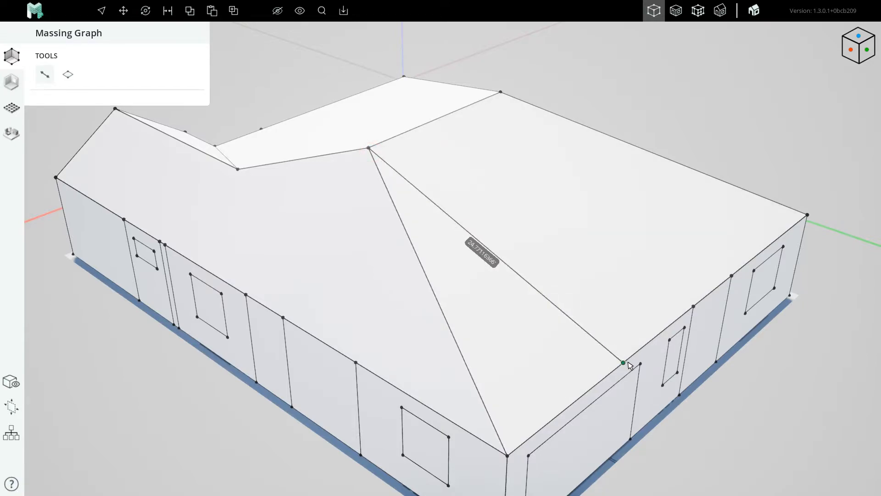
middle_drag(546, 344, 447, 298)
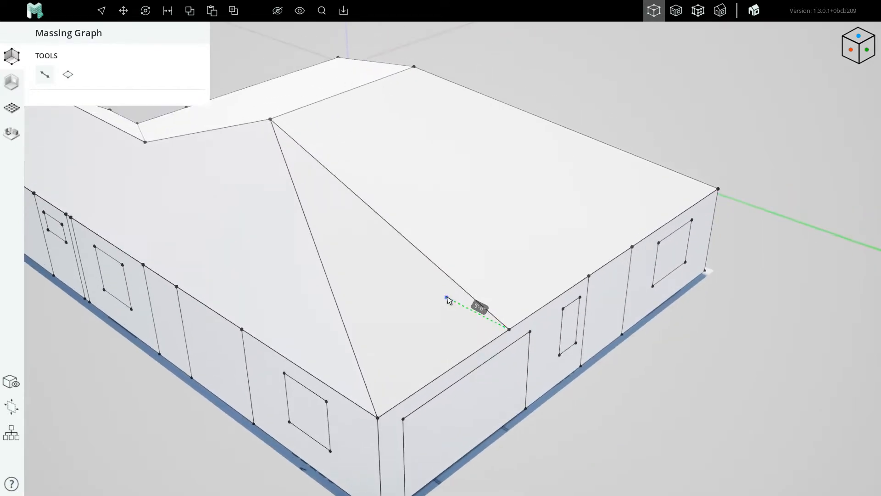
scroll(450, 262, down, 4)
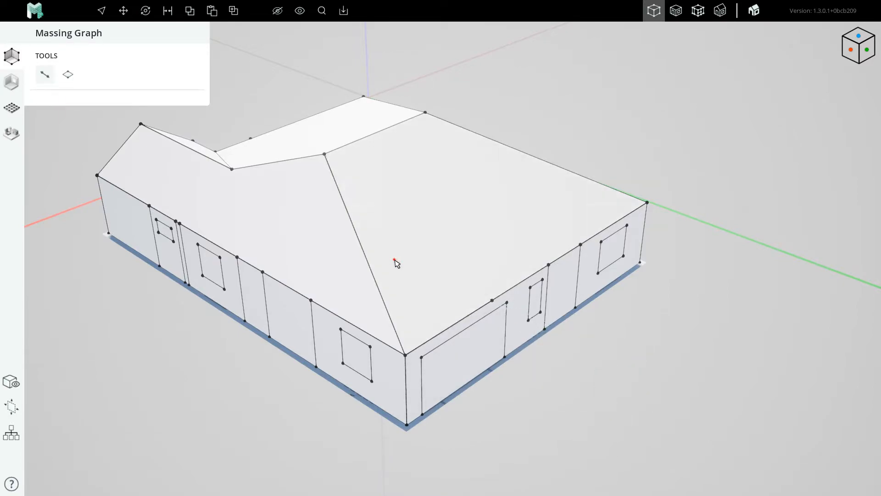
Step: Draw a short horizontal line outward from the front gable's outer eave corner, in line with the gable wall
right_drag(203, 177, 442, 252)
scroll(462, 314, up, 5)
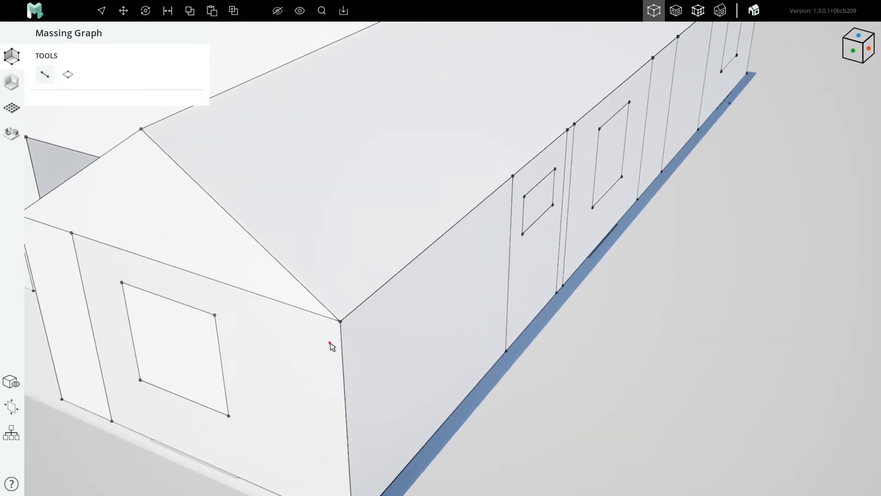
middle_drag(367, 359, 358, 252)
right_drag(336, 222, 353, 223)
click(352, 221)
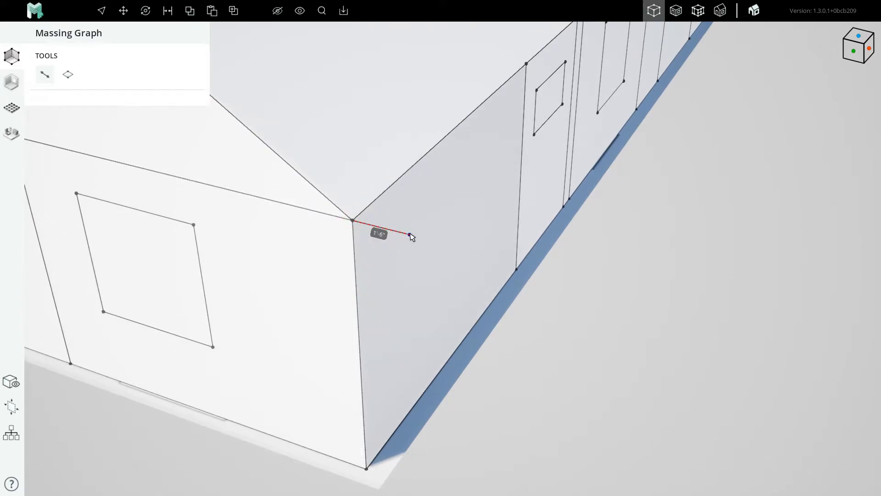
scroll(390, 273, down, 2)
scroll(351, 272, up, 3)
scroll(380, 235, up, 2)
scroll(395, 273, down, 2)
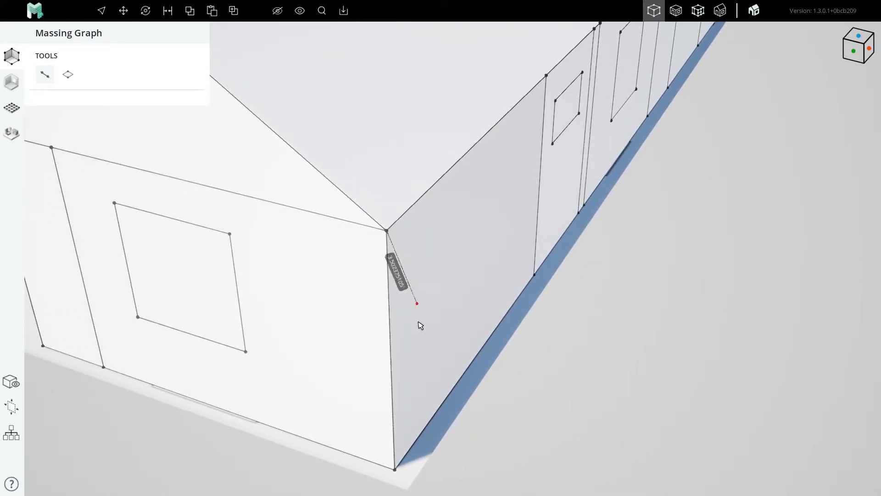
scroll(424, 261, down, 2)
right_drag(408, 248, 441, 248)
scroll(459, 262, up, 2)
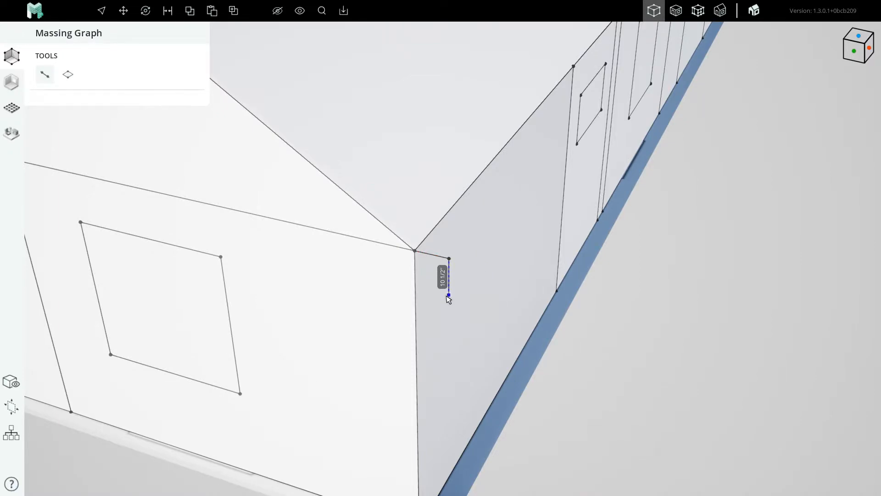
Step: Close a triangular eave profile with a vertical drop and a sloping edge about 10.8" long back to the outer eave corner
scroll(392, 242, up, 2)
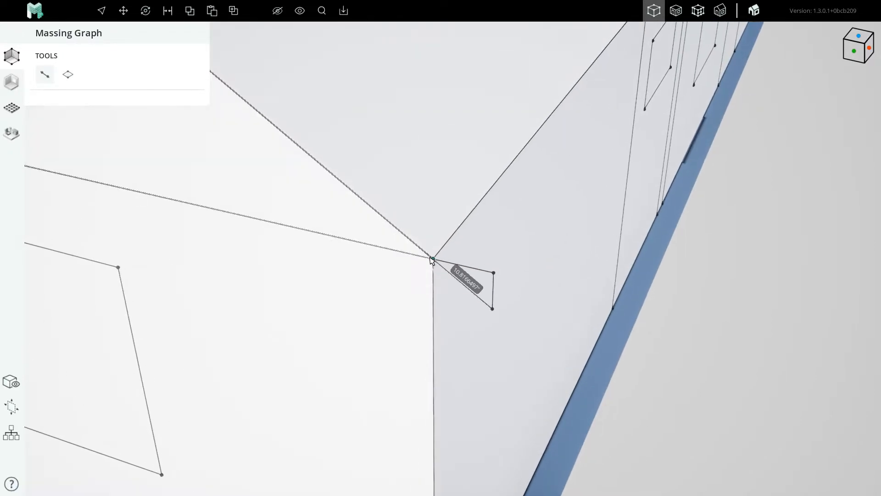
scroll(423, 260, down, 3)
key(Escape)
Step: Extrude the triangular profile along the whole long side wall up to the rear corner of the house
mouse_move(422, 277)
right_down()
mouse_move(439, 275)
mouse_move(427, 261)
right_up()
scroll(438, 274, up, 3)
scroll(419, 266, down, 4)
scroll(419, 266, up, 4)
scroll(427, 262, down, 5)
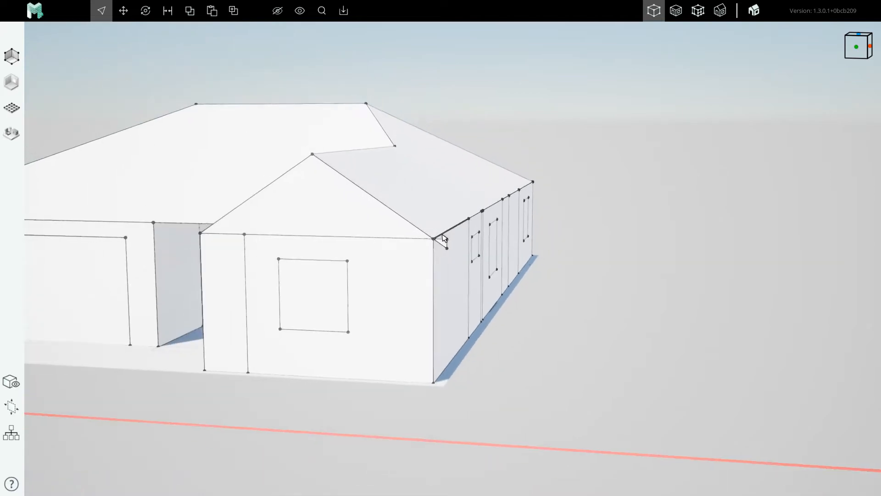
scroll(440, 248, up, 5)
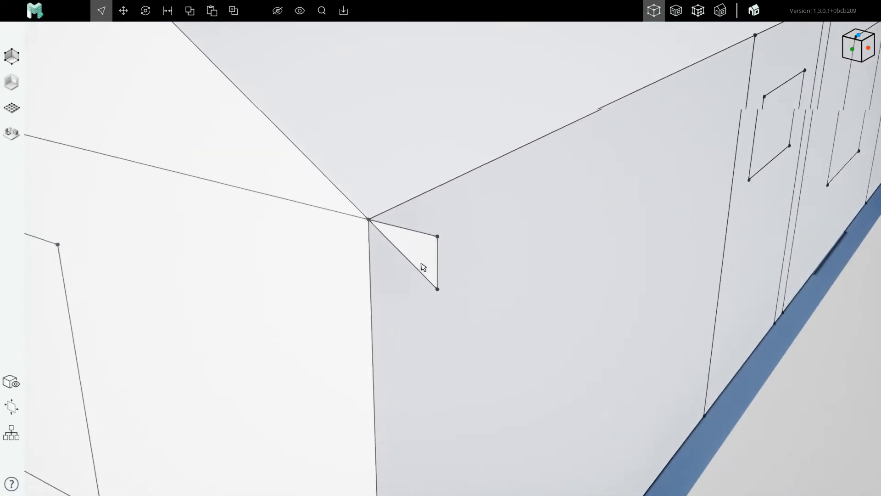
key(l)
click(421, 274)
scroll(413, 288, down, 3)
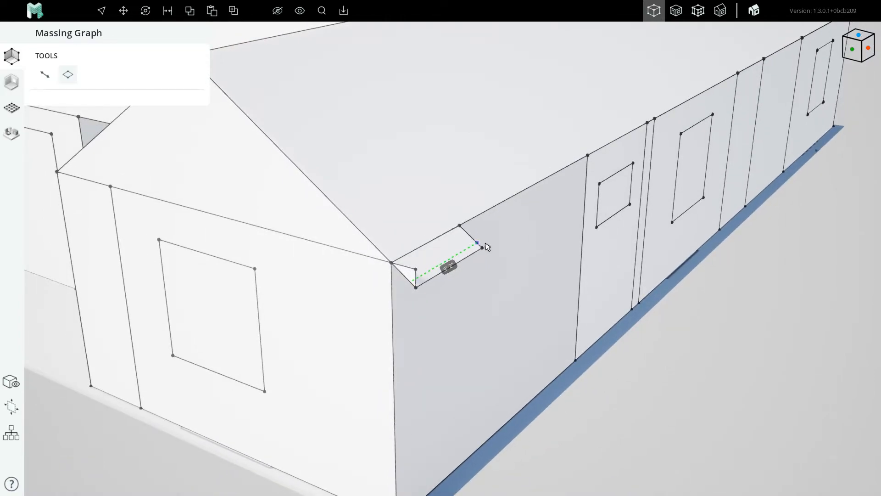
scroll(474, 254, down, 4)
scroll(567, 182, up, 6)
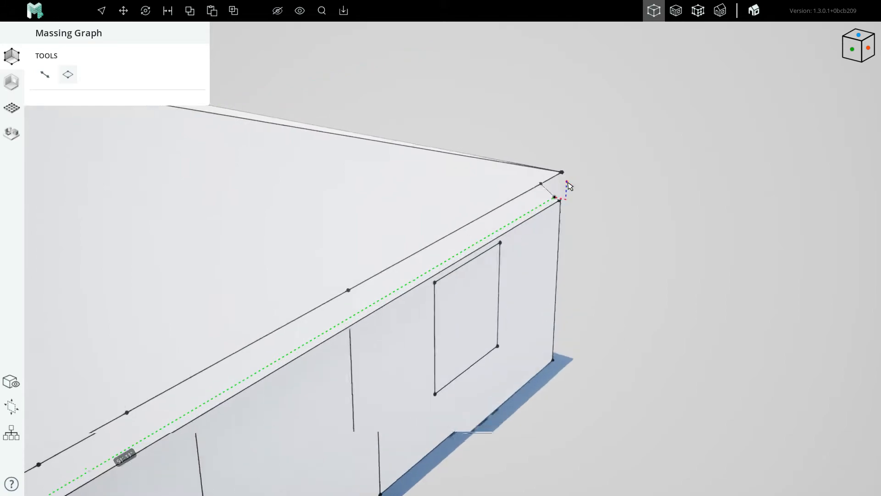
click(560, 167)
scroll(565, 168, down, 7)
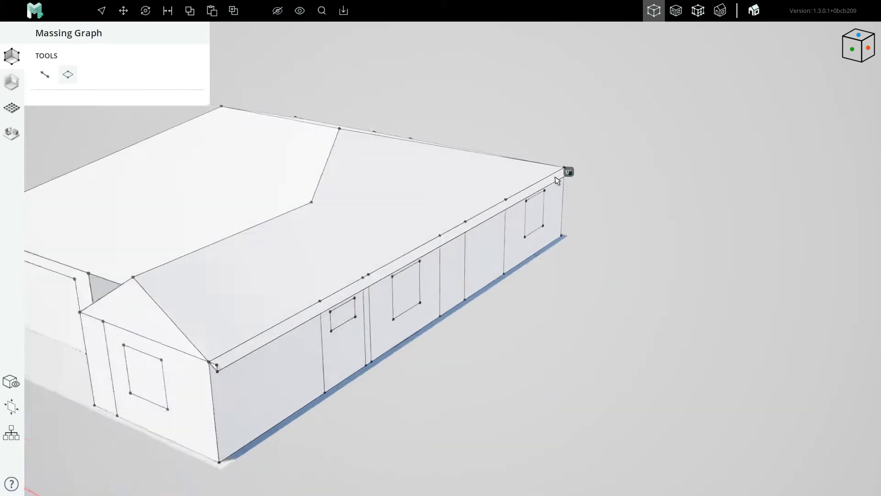
Step: Draw a matching triangular eave profile at the front gable's inner corner, with horizontal, vertical and sloping edges closing at the eave corner
right_drag(336, 268, 335, 272)
right_drag(234, 259, 420, 291)
scroll(331, 337, up, 5)
scroll(377, 293, up, 2)
scroll(374, 233, down, 3)
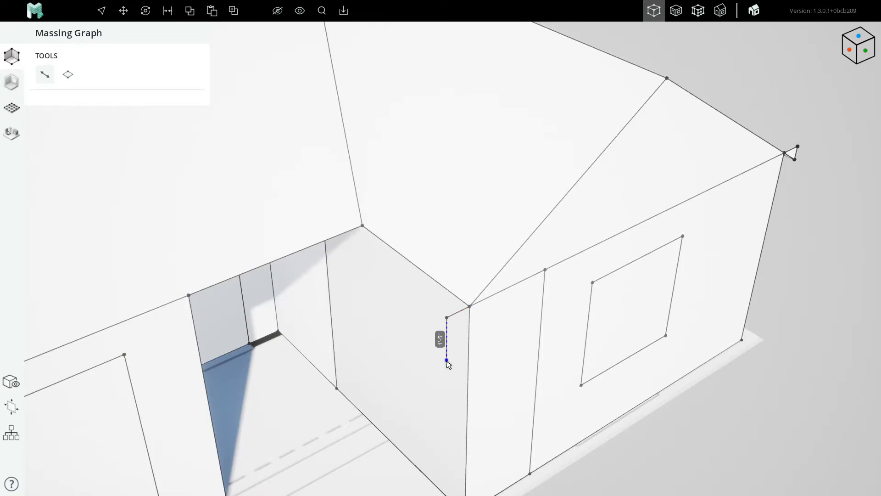
scroll(470, 336, up, 3)
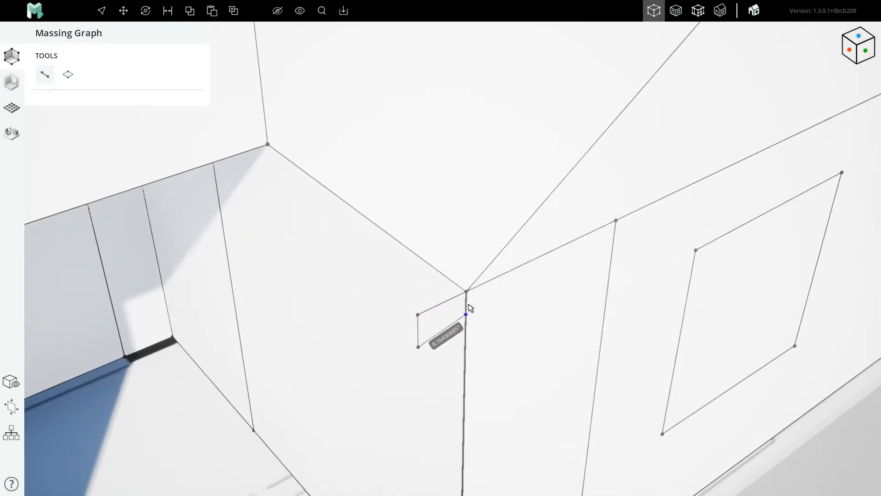
click(467, 293)
scroll(476, 267, down, 2)
key(Escape)
Step: Extrude the triangular profile at the front gable's inner corner along the entry recess wall, back to the main roof's eave corner
key(l)
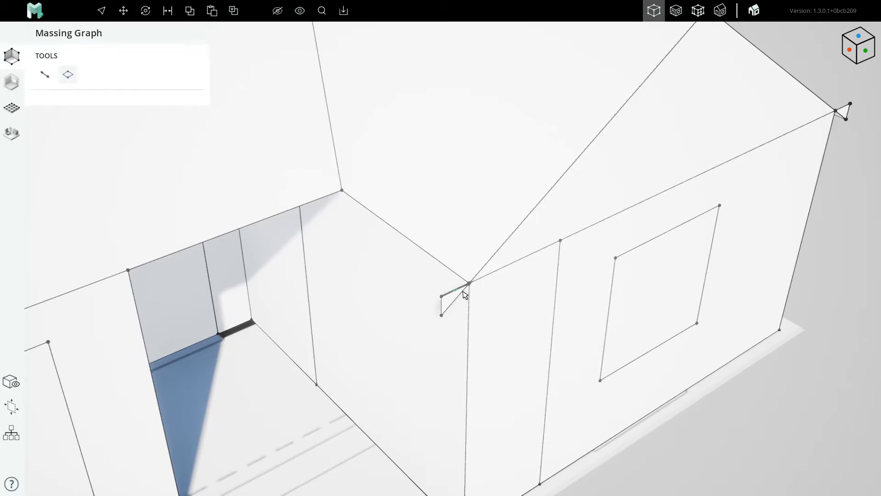
click(460, 293)
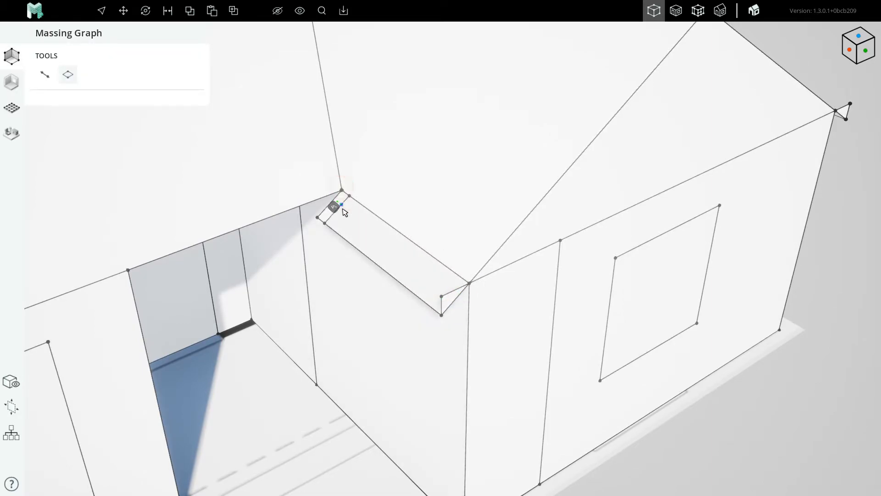
scroll(345, 209, up, 3)
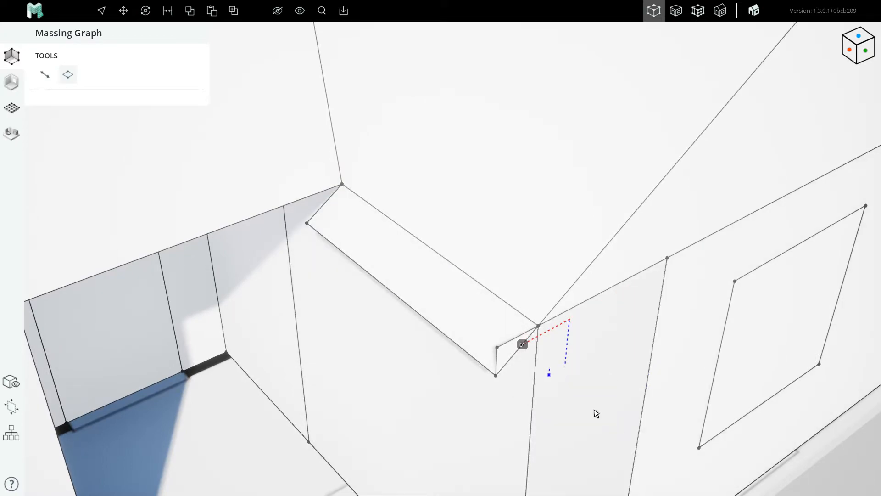
scroll(446, 289, down, 4)
key(Escape)
Step: Examine the main block's outer front eave corner and the eave overhang beside the entry recess
right_drag(446, 289, 441, 272)
scroll(438, 269, down, 3)
scroll(430, 256, down, 1)
right_drag(303, 212, 403, 248)
middle_drag(387, 256, 474, 240)
scroll(427, 278, up, 6)
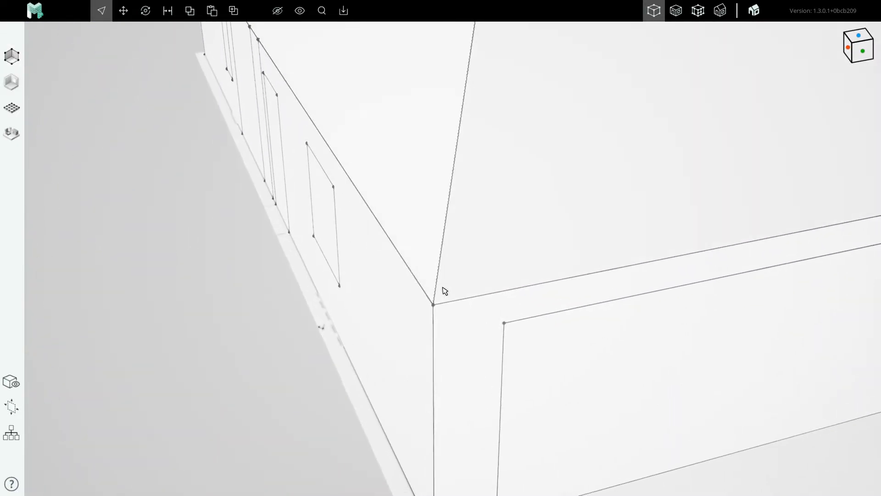
scroll(436, 291, down, 5)
scroll(779, 255, up, 6)
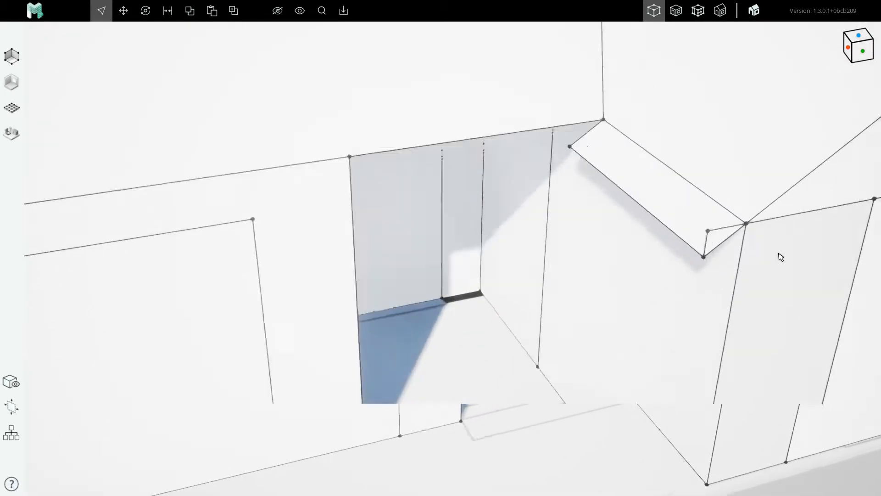
click(628, 209)
scroll(586, 204, down, 4)
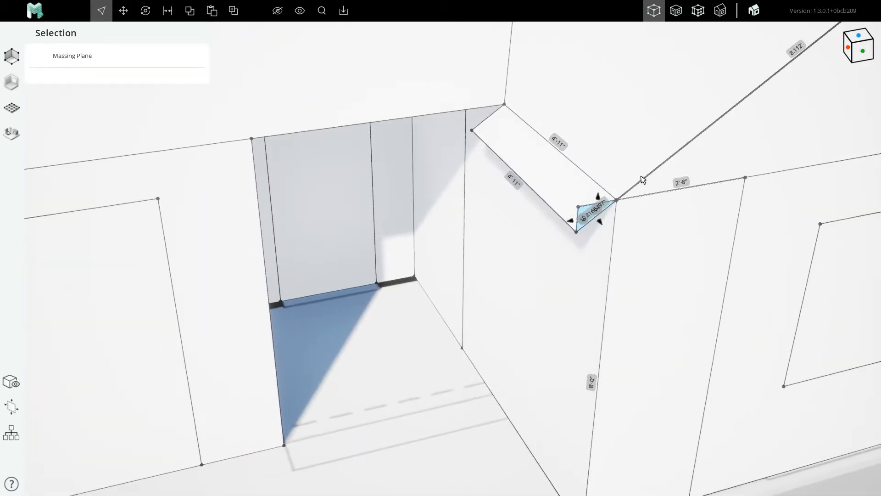
scroll(592, 209, up, 4)
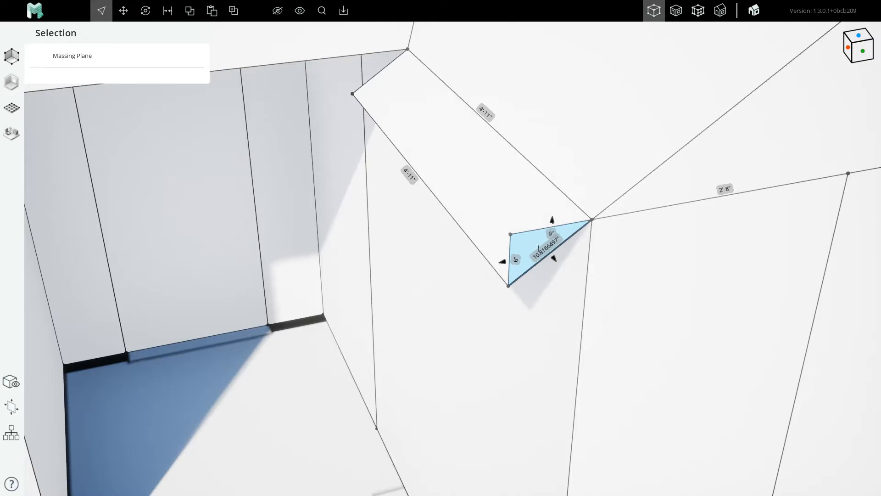
scroll(547, 237, down, 5)
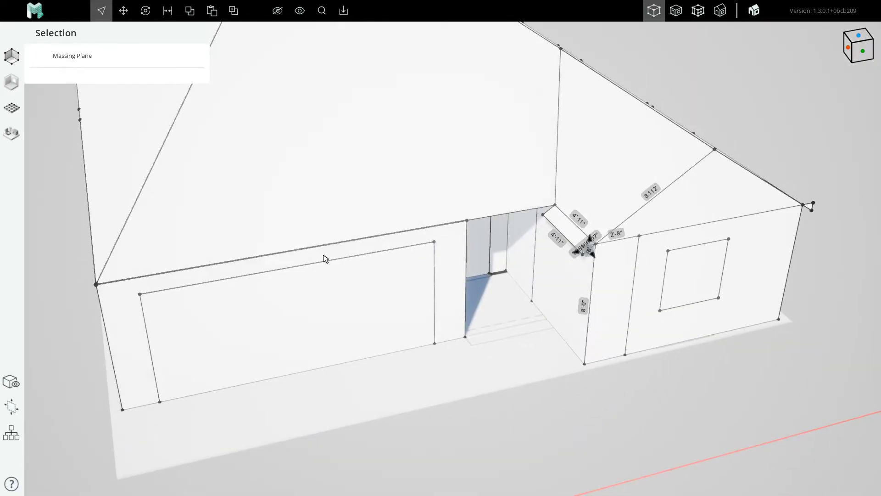
scroll(550, 257, up, 6)
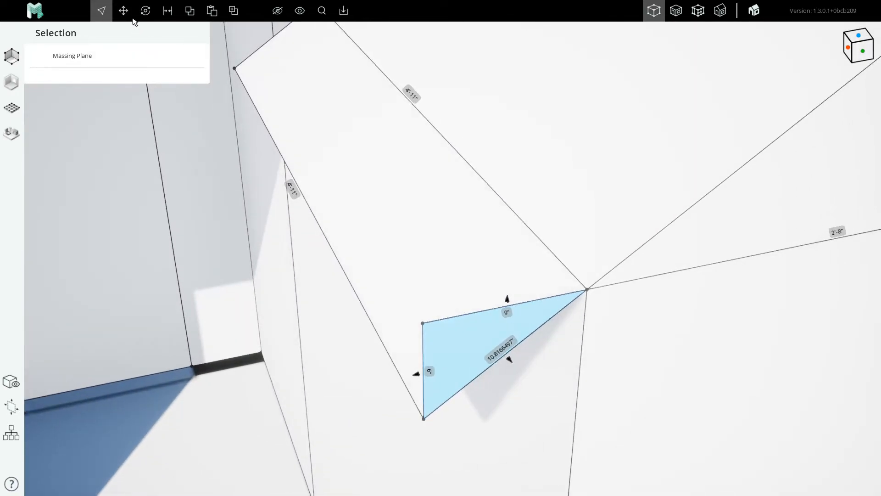
click(123, 11)
click(588, 289)
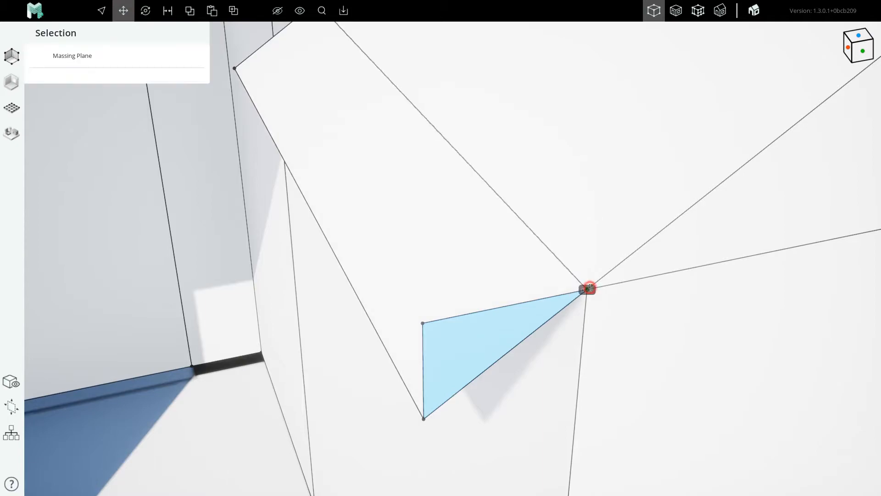
scroll(595, 292, down, 6)
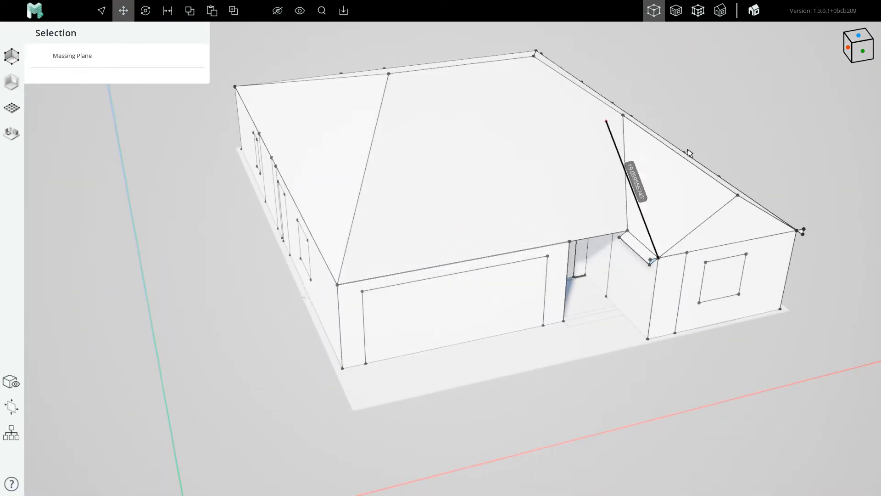
scroll(614, 231, up, 6)
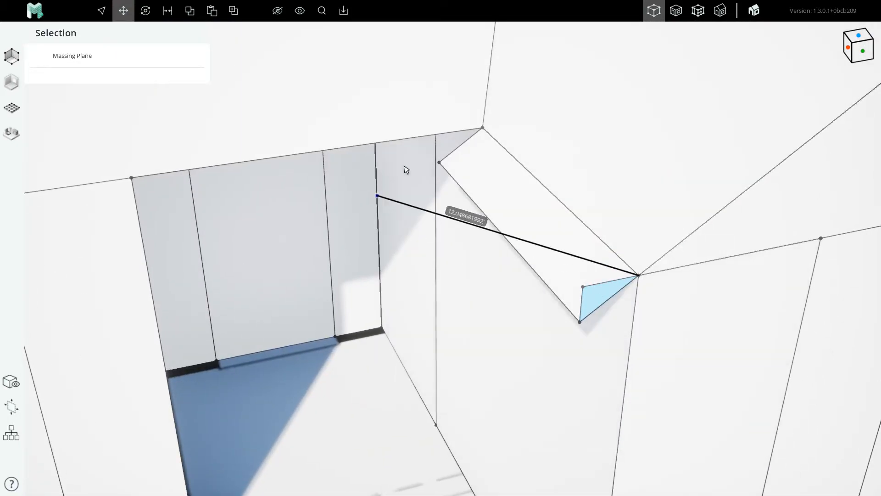
scroll(586, 299, down, 5)
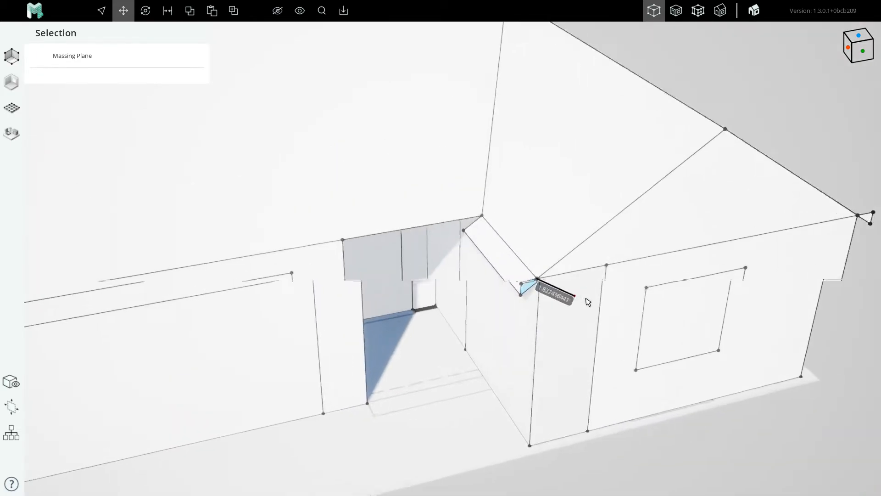
scroll(615, 230, up, 3)
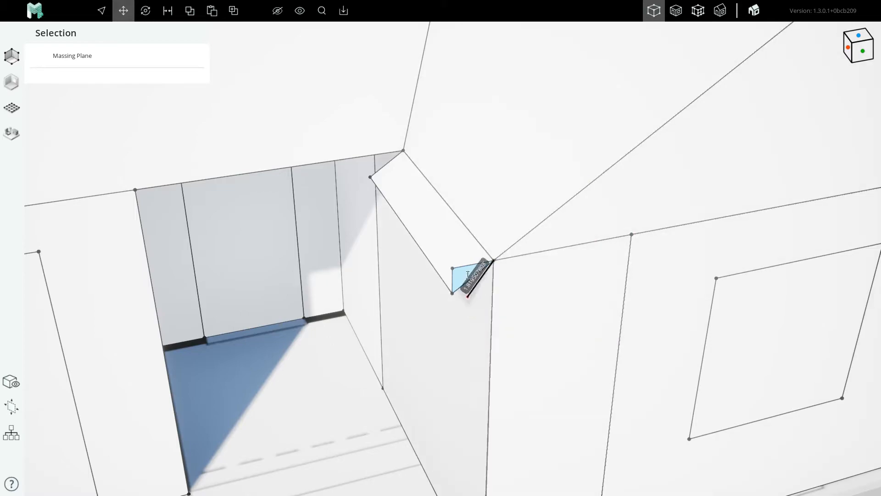
scroll(463, 275, down, 2)
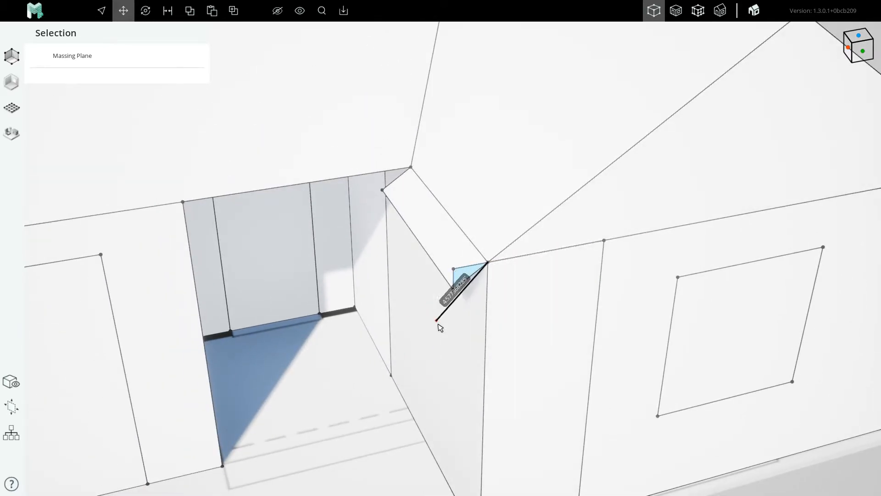
scroll(510, 151, down, 3)
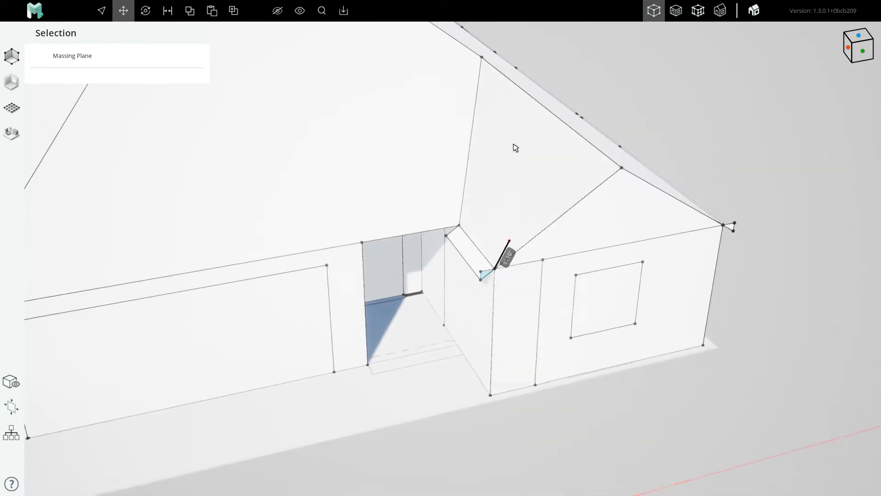
scroll(498, 268, up, 4)
scroll(481, 284, up, 3)
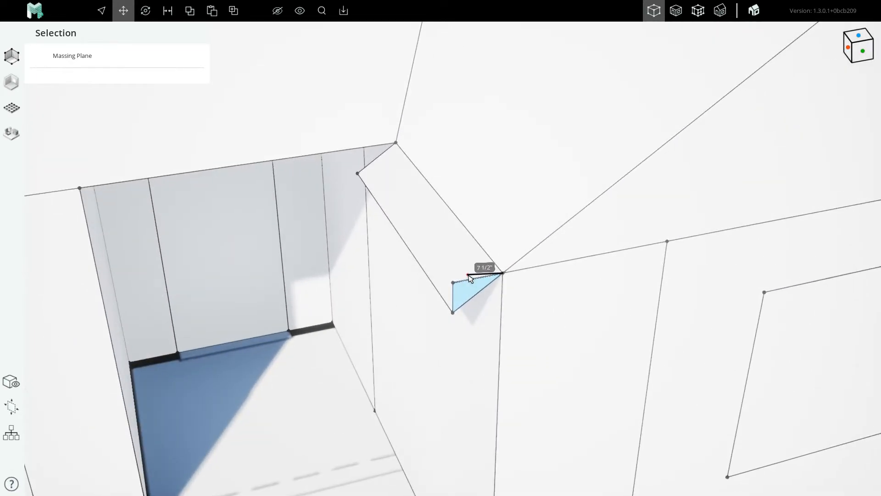
key(Escape)
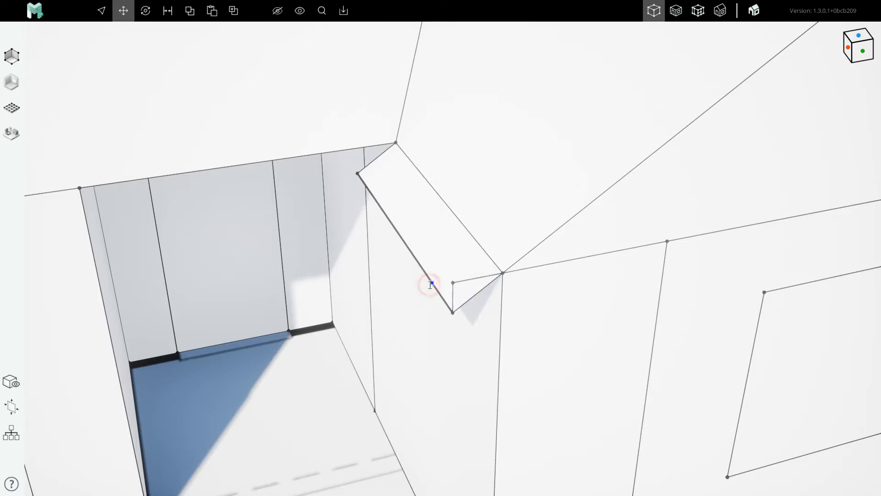
click(429, 281)
key(m)
click(429, 280)
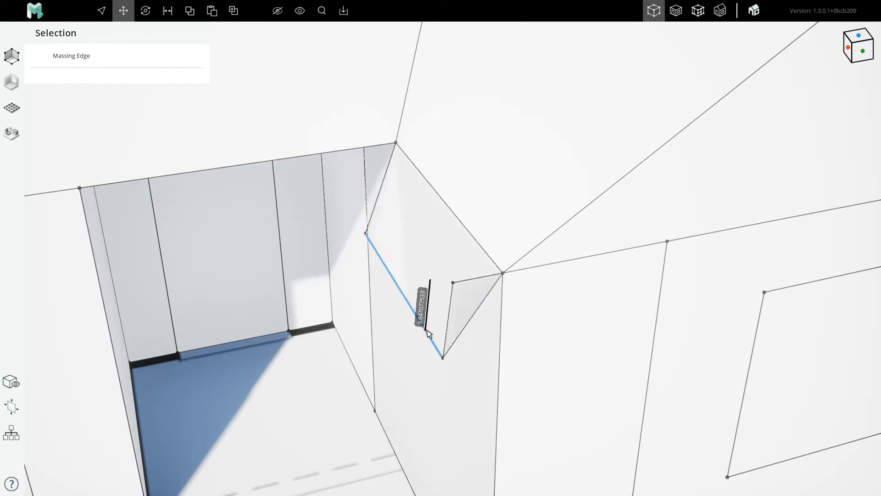
key(Escape)
Step: Copy the triangular eave profile from the gable's inner eave corner to the main block's outer front eave corner
click(466, 296)
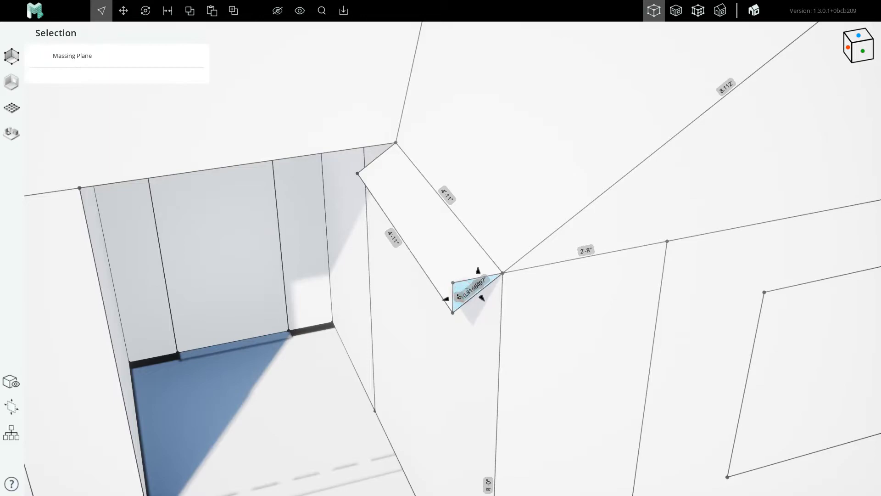
scroll(466, 293, up, 3)
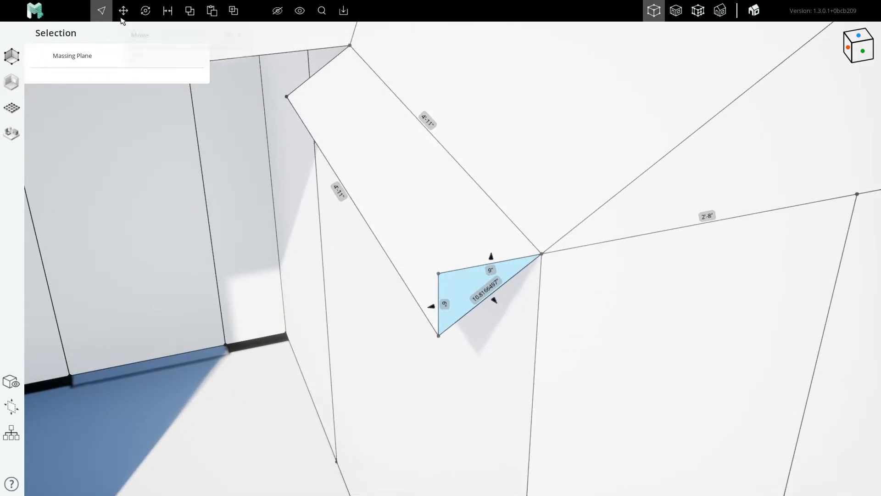
click(123, 13)
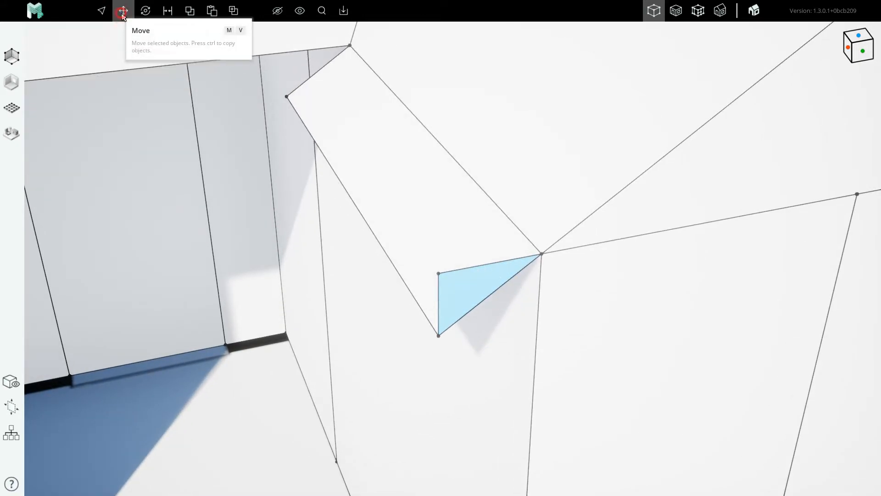
click(541, 255)
scroll(637, 253, down, 4)
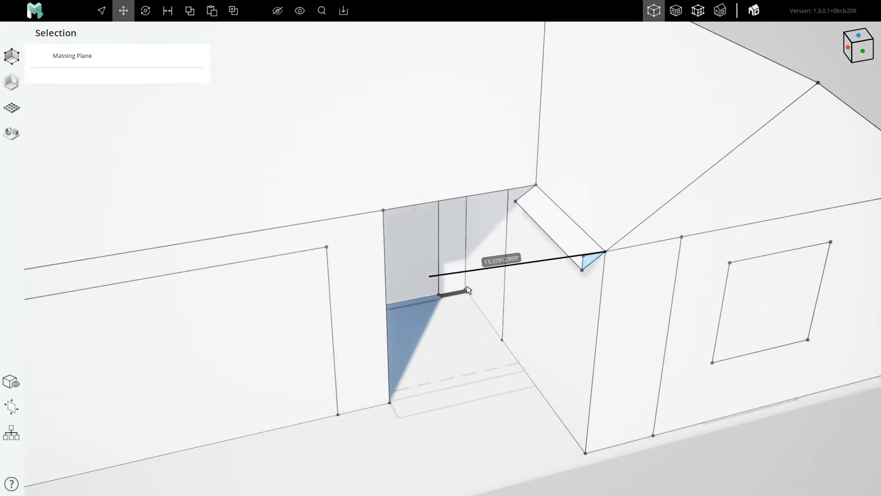
scroll(651, 257, down, 4)
scroll(504, 250, up, 4)
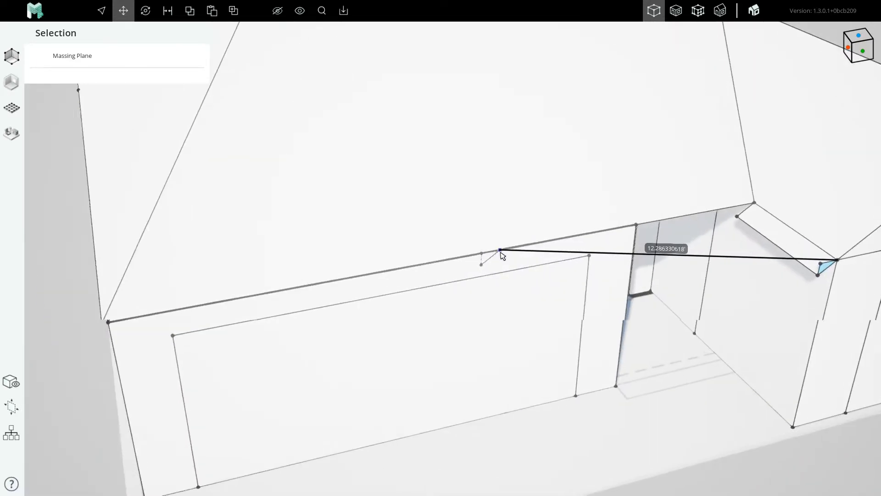
scroll(381, 274, down, 2)
scroll(610, 277, up, 3)
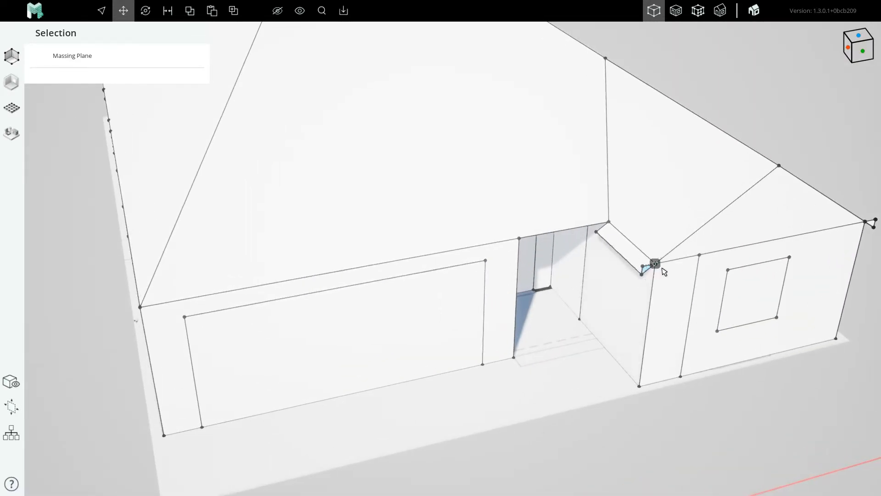
scroll(661, 268, up, 5)
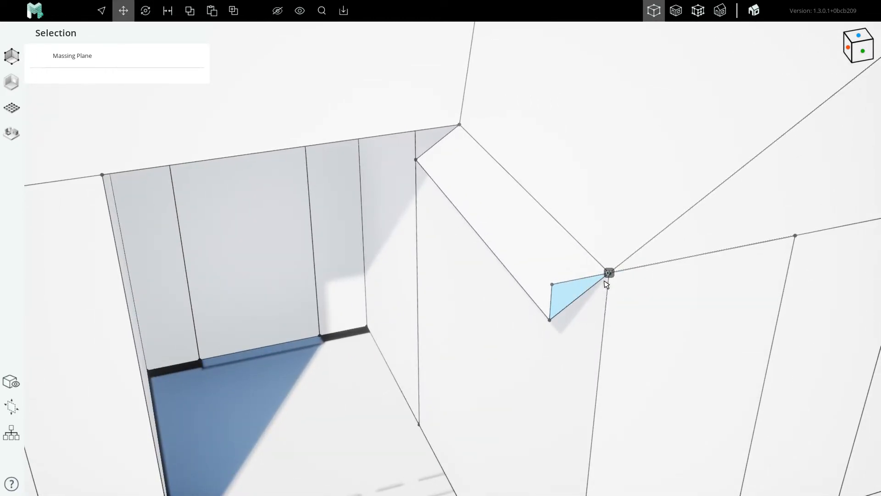
scroll(505, 285, down, 4)
scroll(523, 279, up, 6)
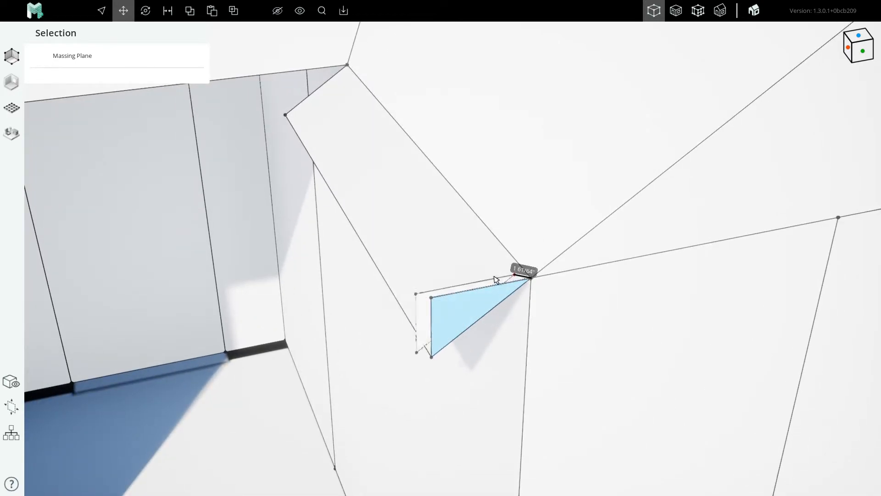
scroll(570, 260, down, 6)
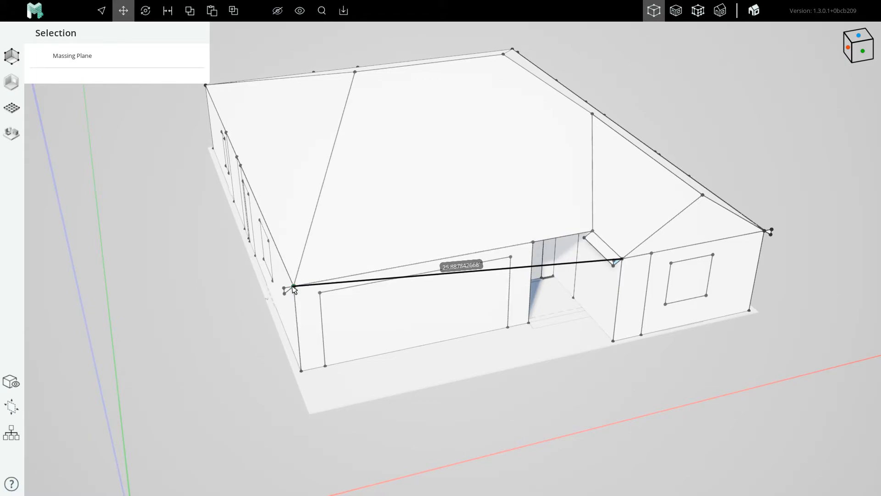
scroll(254, 309, up, 8)
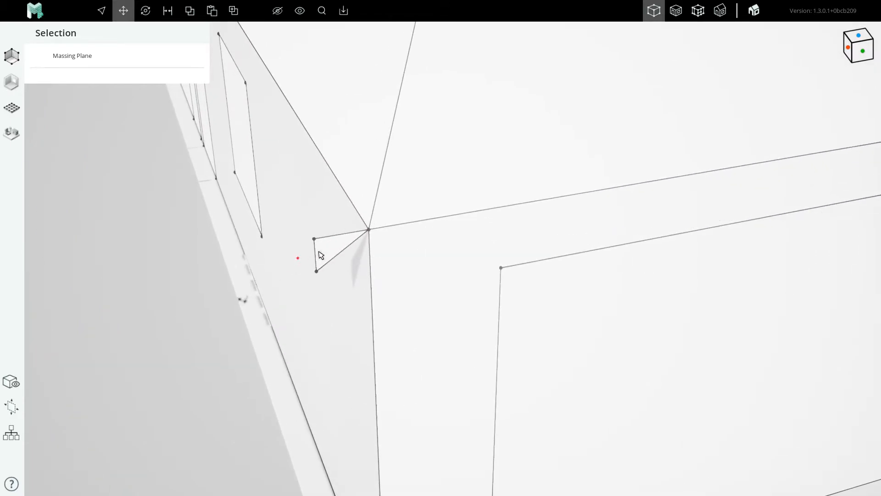
scroll(349, 257, down, 10)
key(Escape)
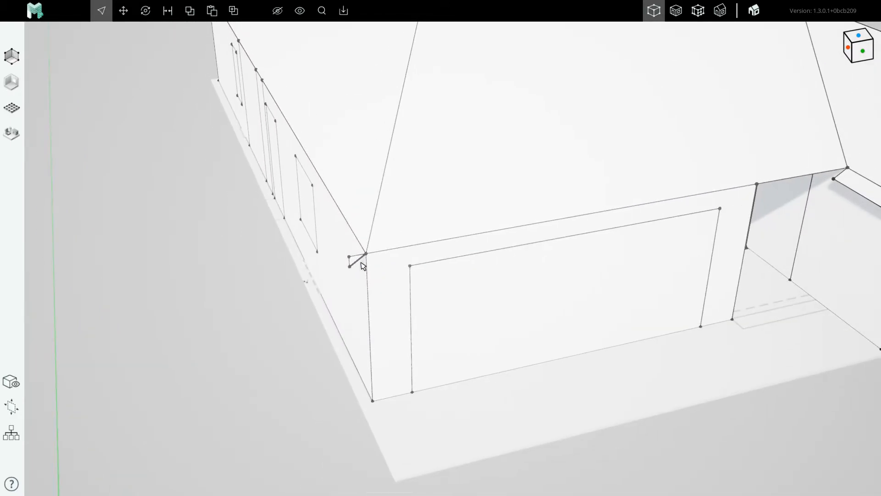
Step: Extrude the triangular profile at the main block's outer front eave corner along the side wall to the rear eave corner
scroll(354, 260, up, 8)
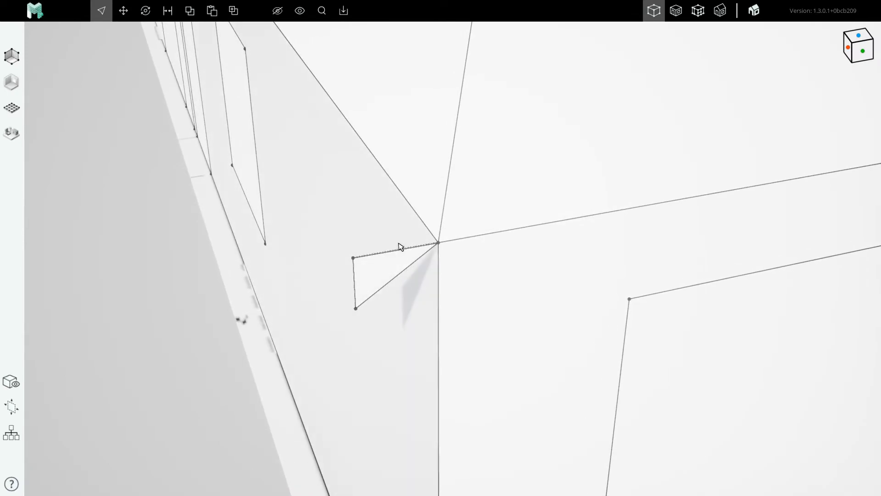
scroll(424, 246, down, 10)
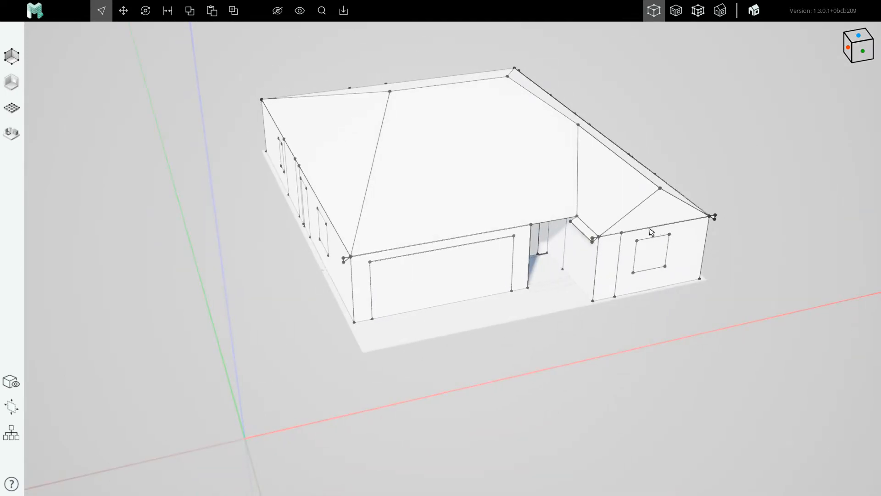
scroll(592, 240, up, 8)
scroll(624, 241, down, 10)
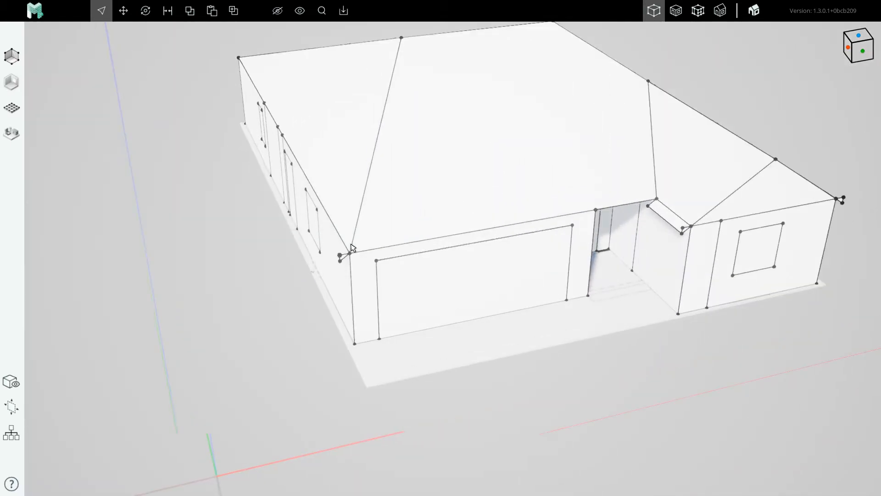
scroll(330, 263, up, 8)
middle_drag(432, 329, 509, 326)
key(p)
click(433, 280)
scroll(531, 339, down, 10)
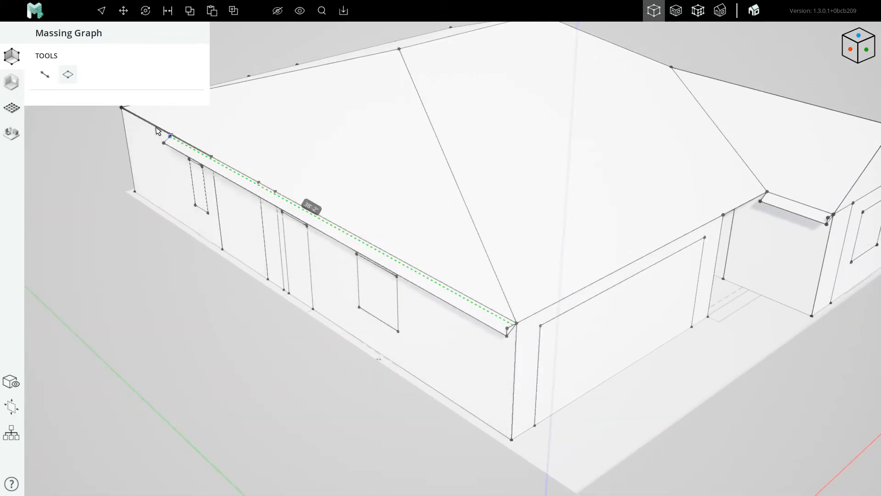
scroll(241, 187, up, 10)
scroll(202, 165, up, 2)
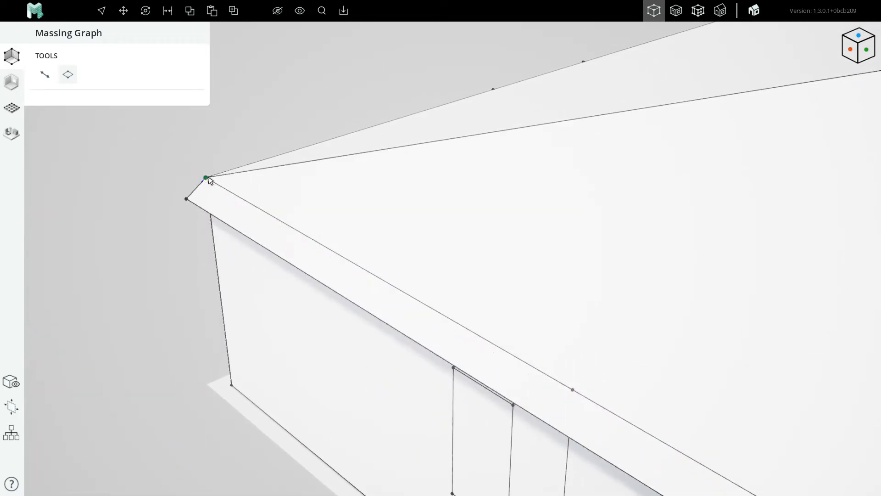
scroll(261, 196, down, 15)
key(Escape)
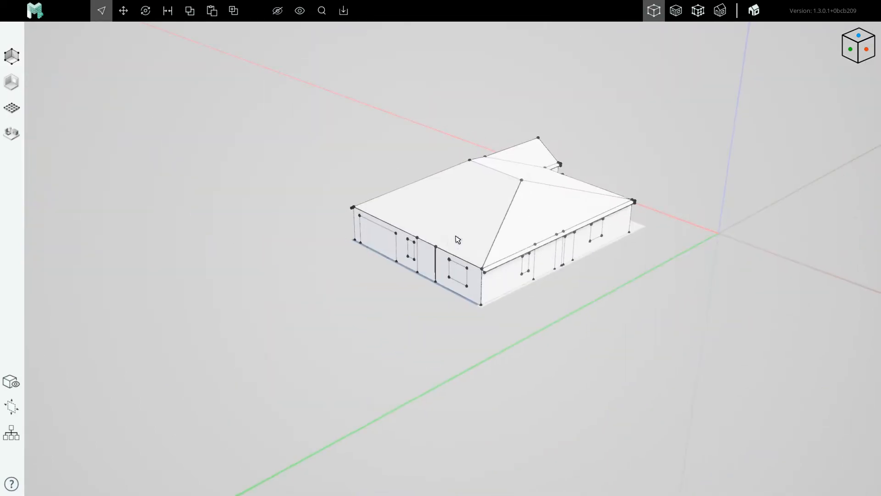
Step: Draw a triangular rear eave profile at the main block's side-rear corner, with horizontal, vertical and sloping edges closing at the eave corner
right_drag(494, 226, 438, 231)
scroll(385, 232, up, 3)
right_drag(385, 231, 446, 261)
scroll(570, 382, up, 6)
scroll(524, 346, up, 4)
right_drag(522, 345, 474, 338)
middle_drag(474, 338, 536, 296)
key(l)
click(529, 311)
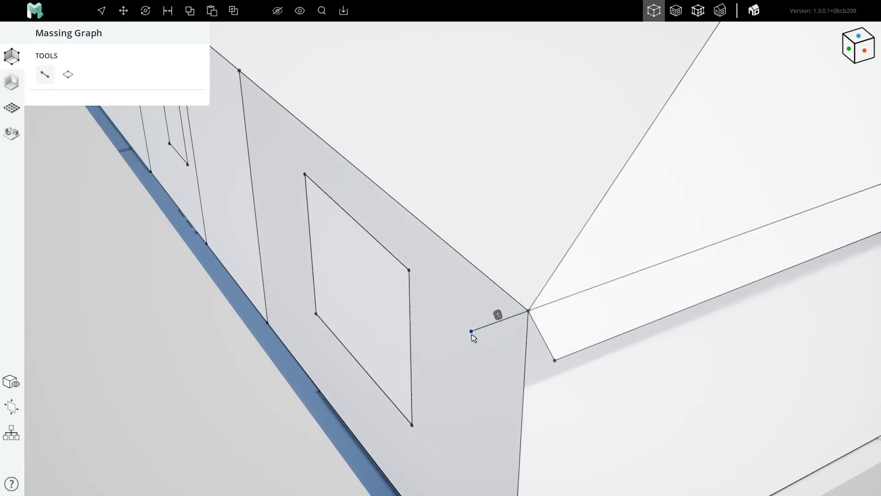
click(448, 340)
click(448, 367)
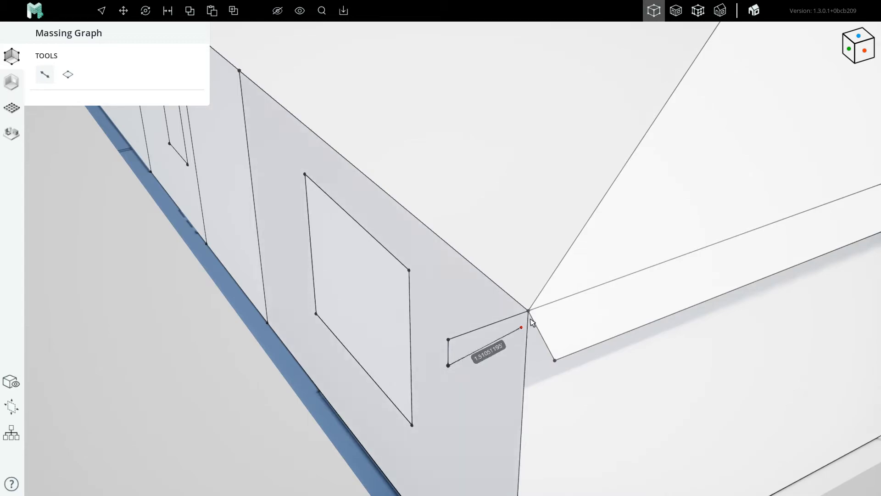
click(528, 310)
Step: Extrude the triangular profile at the rear corner along the rear wall to the opposite rear eave corner
key(r)
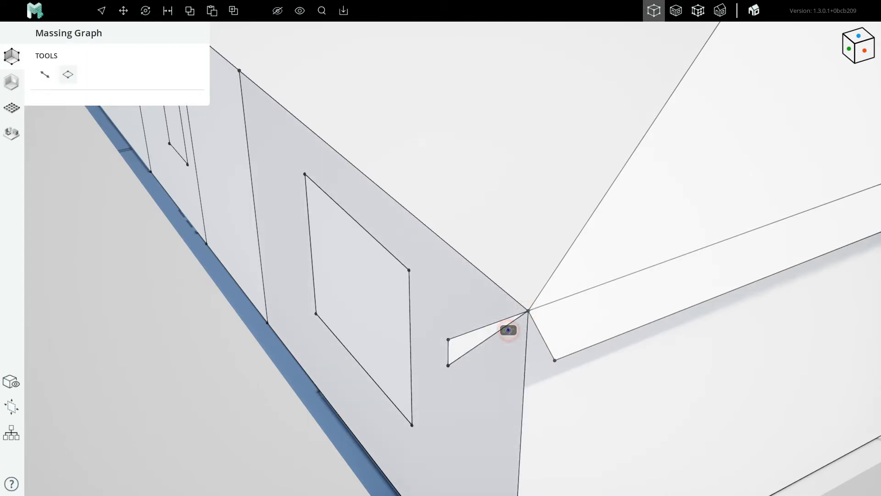
click(505, 328)
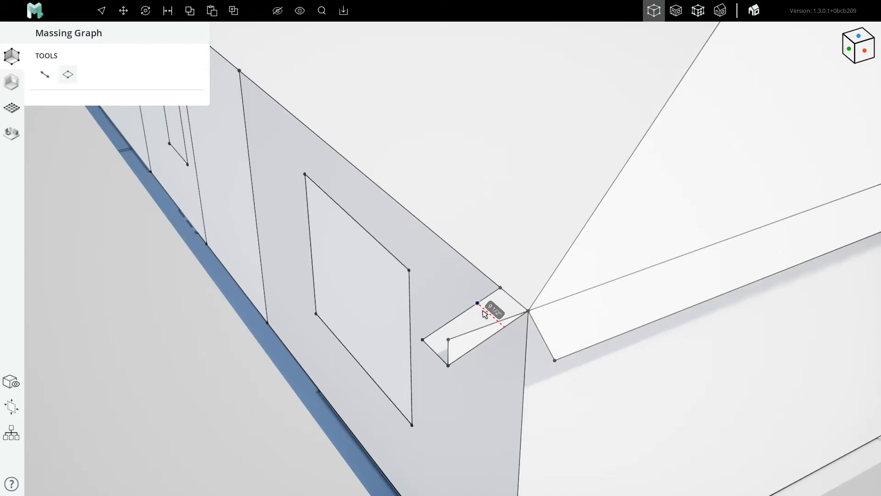
scroll(484, 313, down, 5)
scroll(298, 142, up, 4)
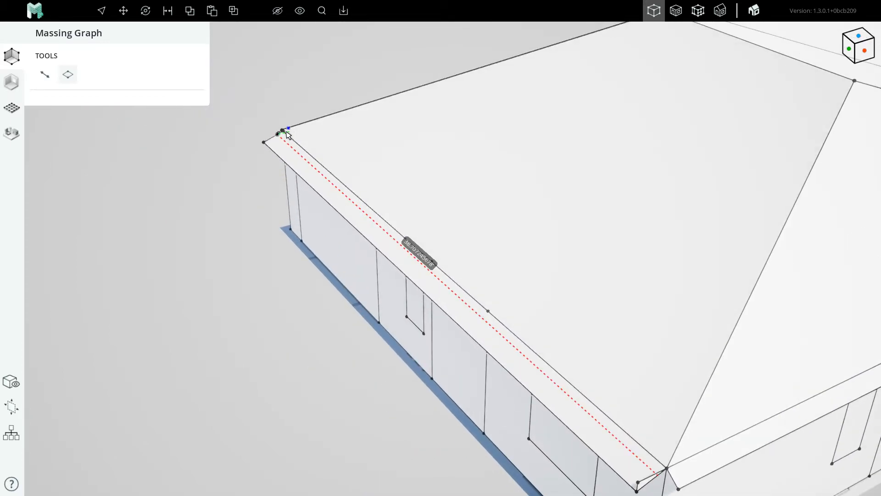
scroll(288, 134, up, 4)
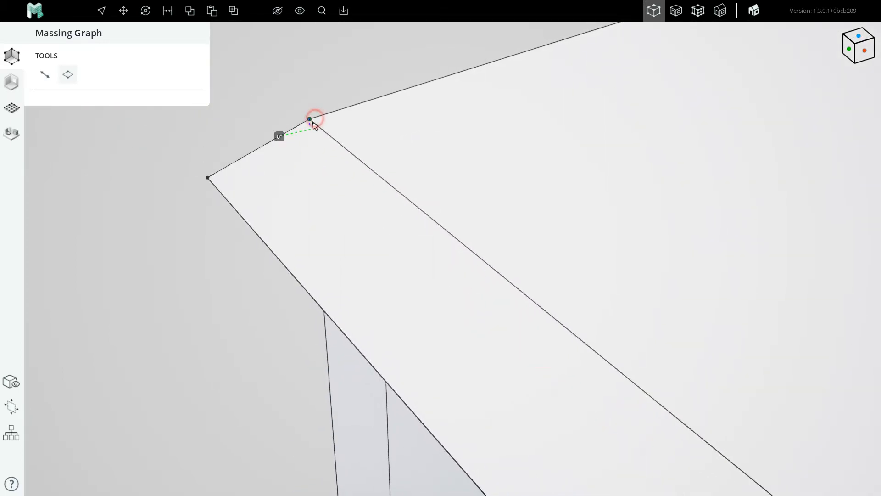
scroll(311, 147, down, 8)
key(Escape)
Step: Draw a second triangular profile at the main block's outer front eave corner, projecting forward from the garage wall and closing at the corner
right_drag(684, 266, 481, 283)
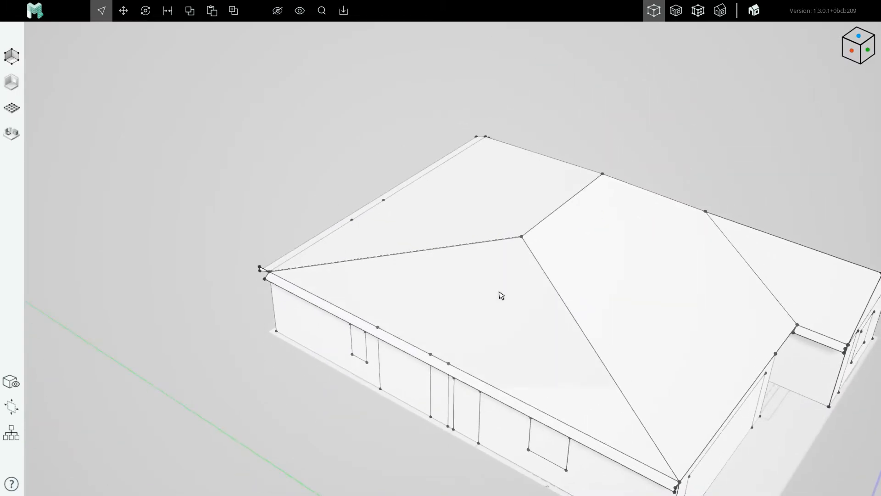
scroll(484, 288, down, 3)
scroll(51, 156, up, 8)
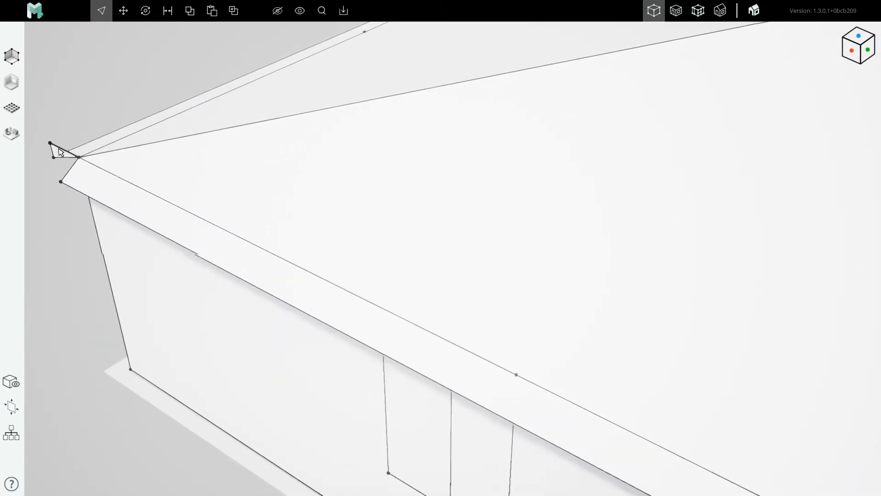
scroll(59, 153, down, 8)
scroll(365, 339, up, 10)
right_drag(364, 334, 408, 329)
key(l)
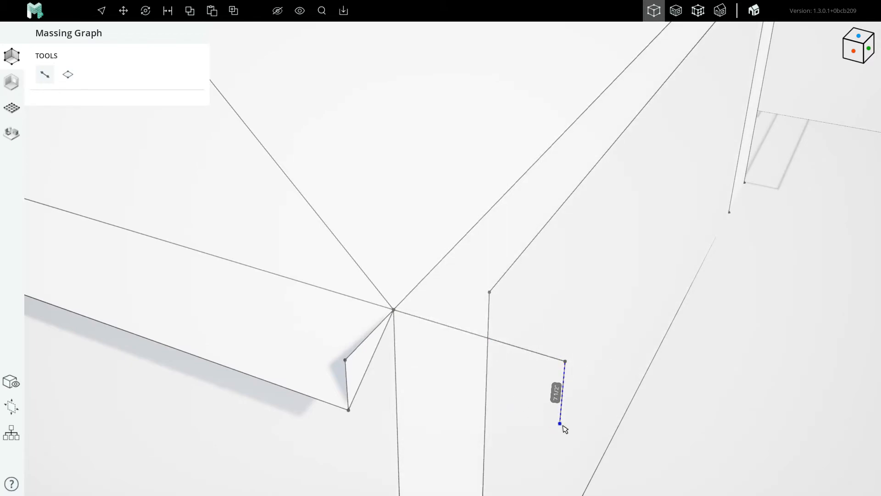
click(396, 313)
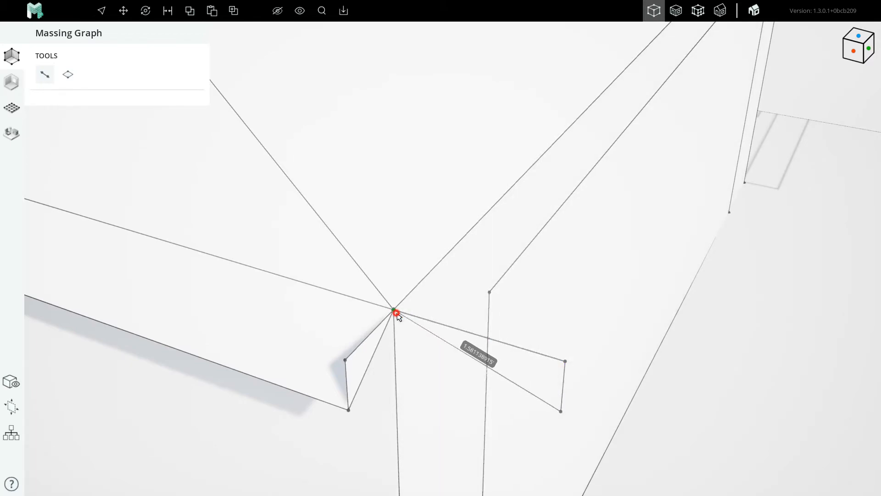
right_drag(446, 343, 449, 345)
key(Escape)
Step: Extrude the forward-facing triangular profile along the garage front wall to the roof's inner valley corner at the entry recess
key(r)
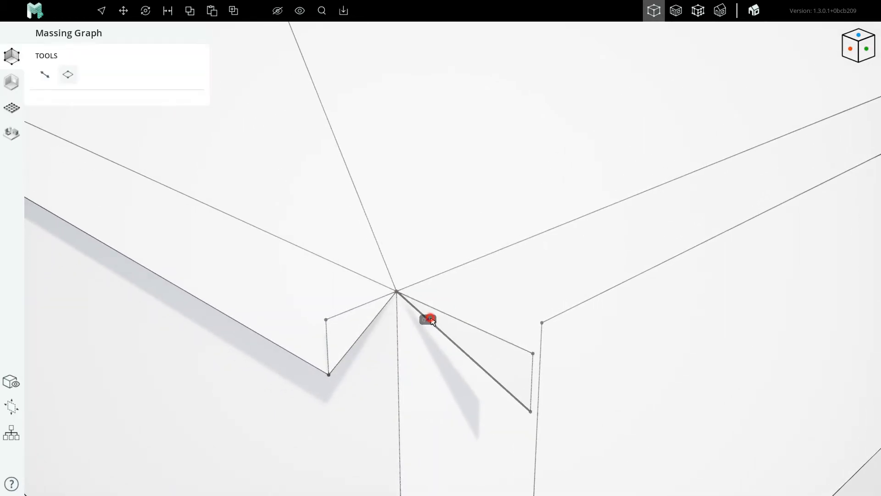
click(427, 317)
scroll(431, 318, down, 4)
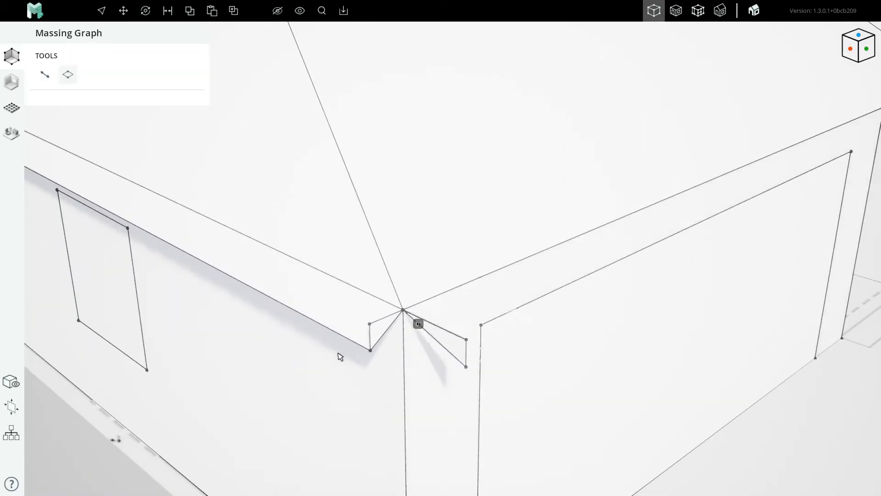
scroll(340, 353, down, 5)
scroll(657, 215, up, 5)
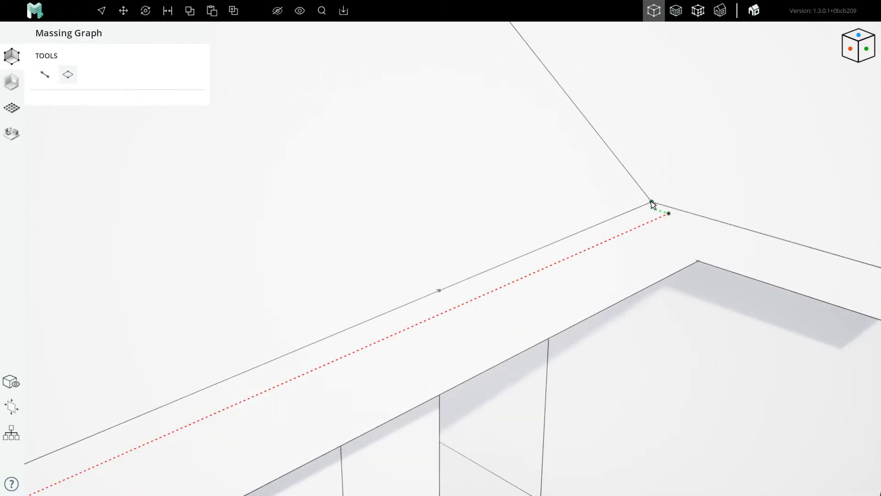
scroll(509, 267, down, 5)
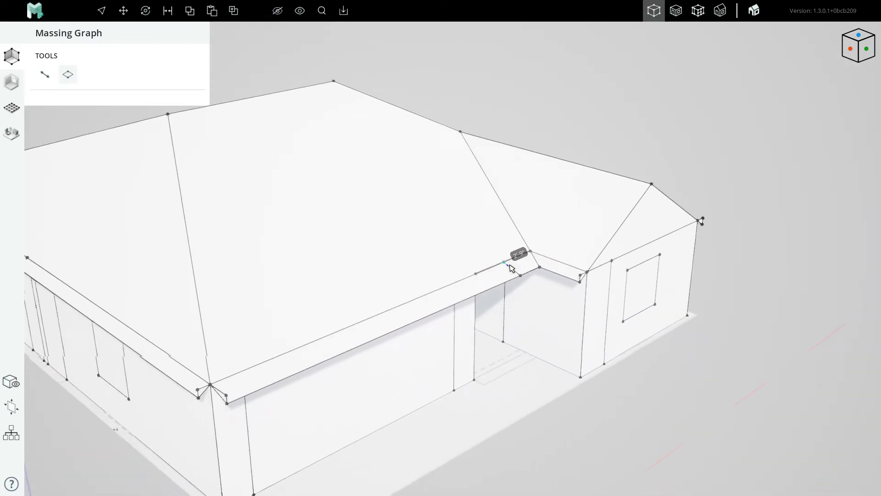
scroll(503, 262, up, 5)
key(Escape)
Step: Examine the inner corner at the entry recess where the front eave meets the gable's side eave
scroll(505, 248, down, 3)
right_drag(415, 262, 461, 260)
scroll(461, 261, up, 4)
middle_drag(211, 305, 347, 314)
right_drag(404, 276, 437, 338)
scroll(350, 271, down, 3)
scroll(684, 246, up, 4)
right_drag(662, 261, 478, 276)
scroll(527, 243, up, 5)
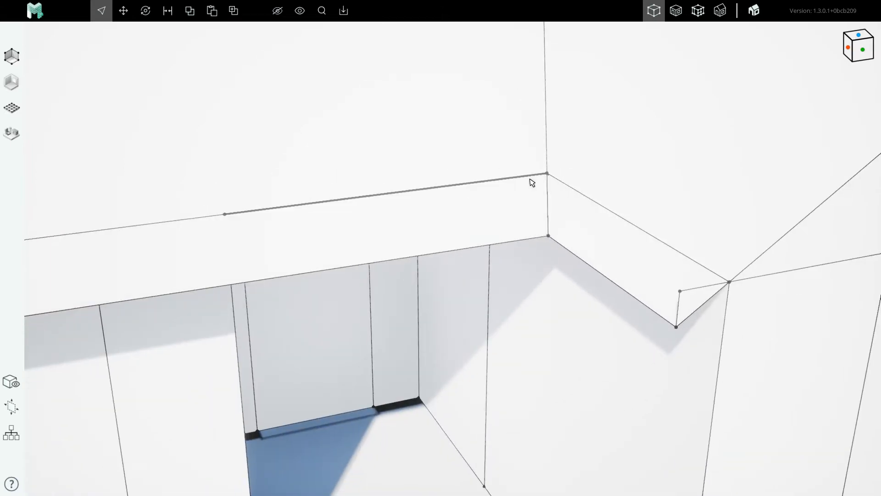
right_drag(545, 223, 514, 81)
scroll(490, 236, up, 5)
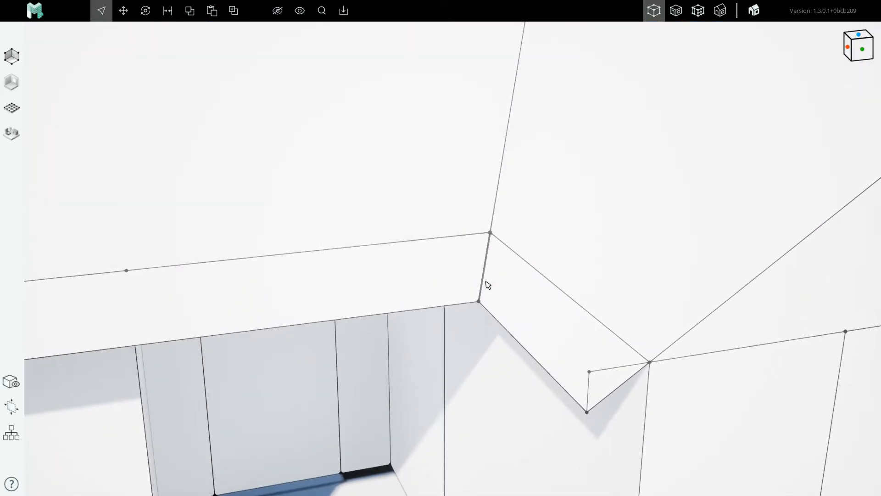
right_drag(514, 309, 550, 340)
scroll(564, 276, down, 3)
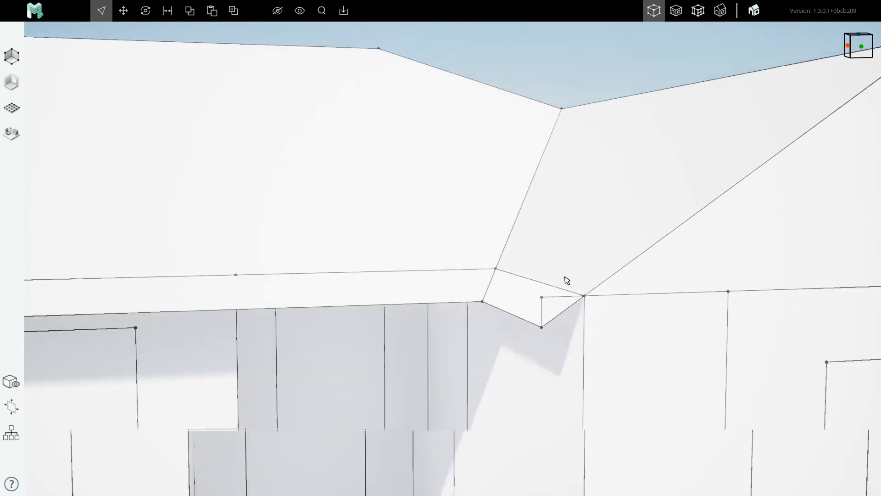
scroll(516, 309, up, 2)
scroll(496, 295, up, 5)
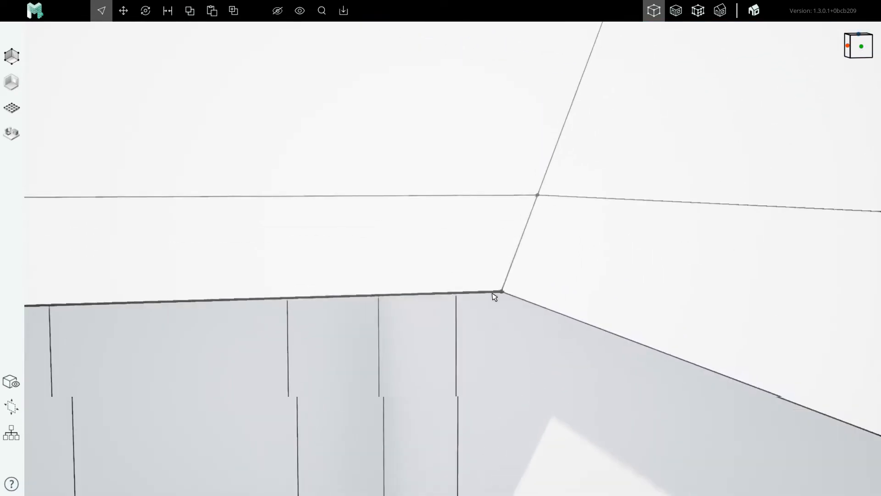
Step: Delete the two leftover eave profile vertices beneath the roof valley at the entry recess's inner corner
scroll(482, 280, down, 3)
right_drag(465, 254, 454, 254)
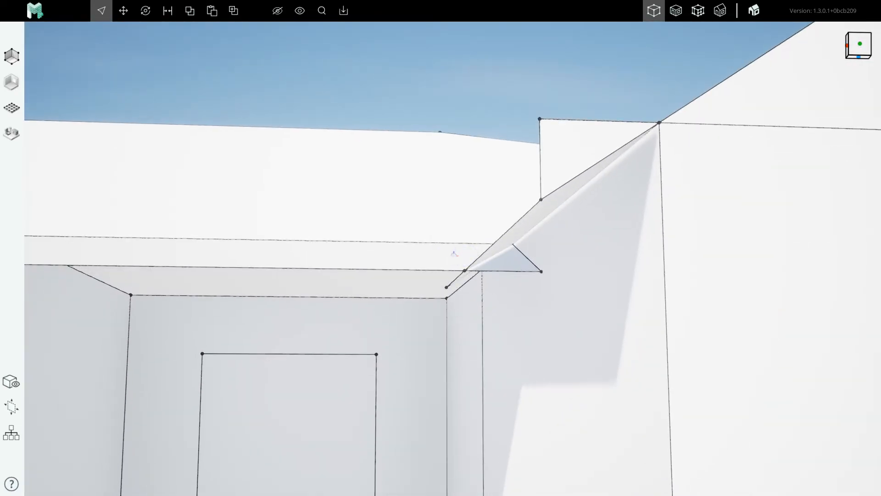
click(539, 272)
right_drag(538, 272, 521, 294)
right_drag(451, 271, 385, 297)
key(Delete)
click(381, 300)
key(Delete)
Step: Delete the upper outer vertex of the triangular profile at the front gable's inner eave corner
right_drag(413, 271, 453, 232)
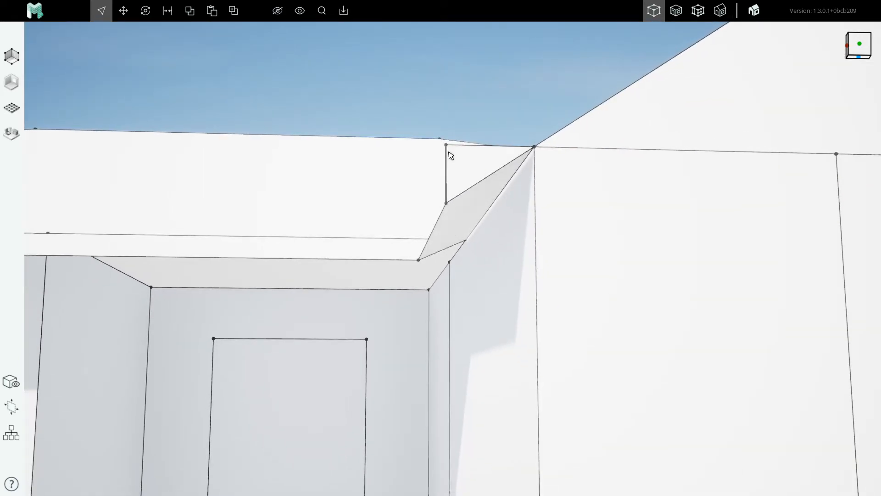
click(448, 151)
right_drag(457, 173, 456, 177)
right_drag(443, 237, 445, 244)
key(Delete)
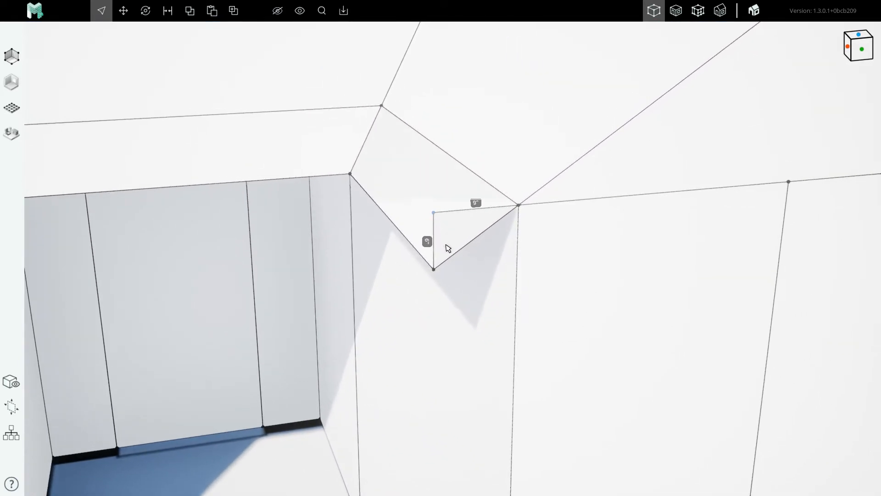
Step: Close the gap between the side and front eaves at the outer front corner by drawing two lower edges and a hip edge
scroll(383, 257, down, 8)
scroll(576, 224, up, 4)
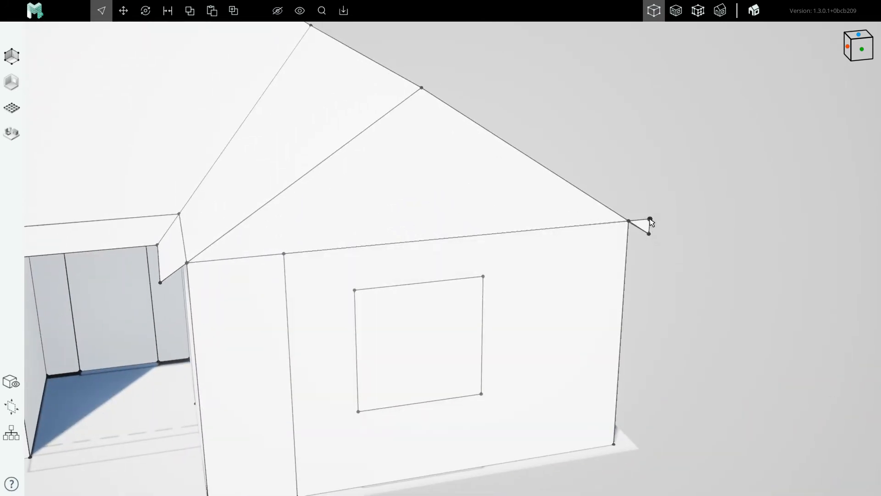
scroll(653, 237, down, 6)
scroll(409, 256, up, 8)
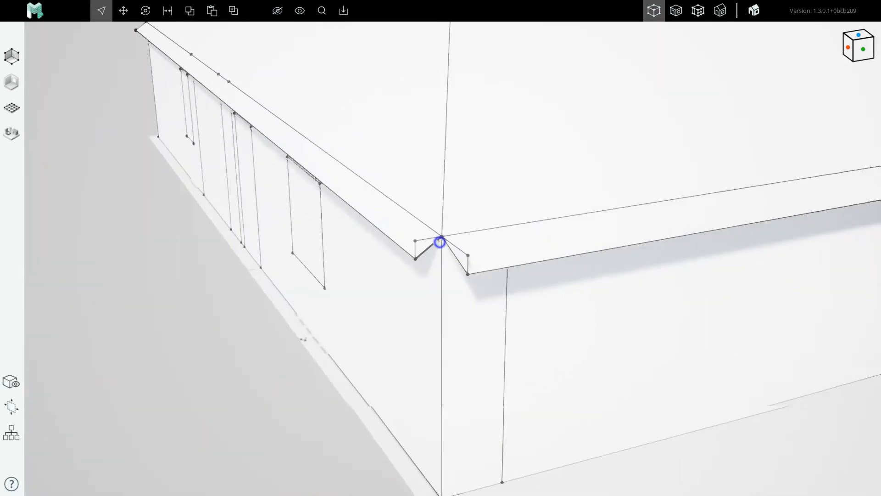
scroll(440, 242, up, 3)
key(l)
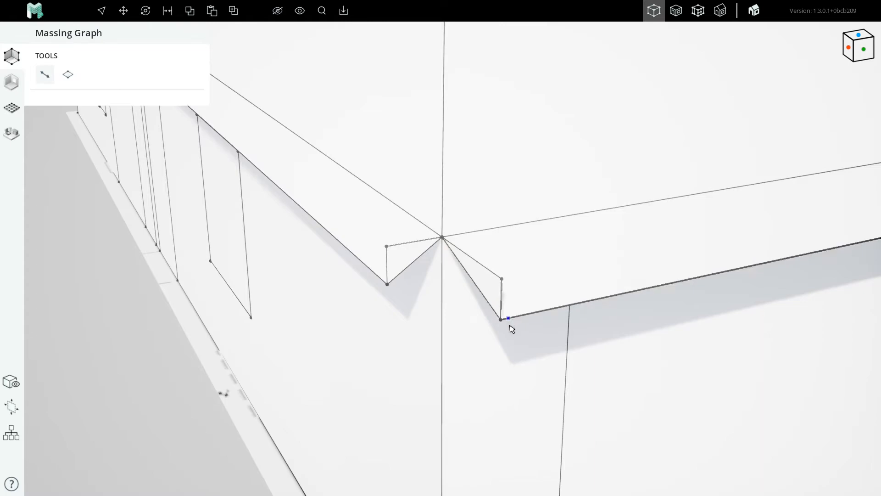
click(502, 320)
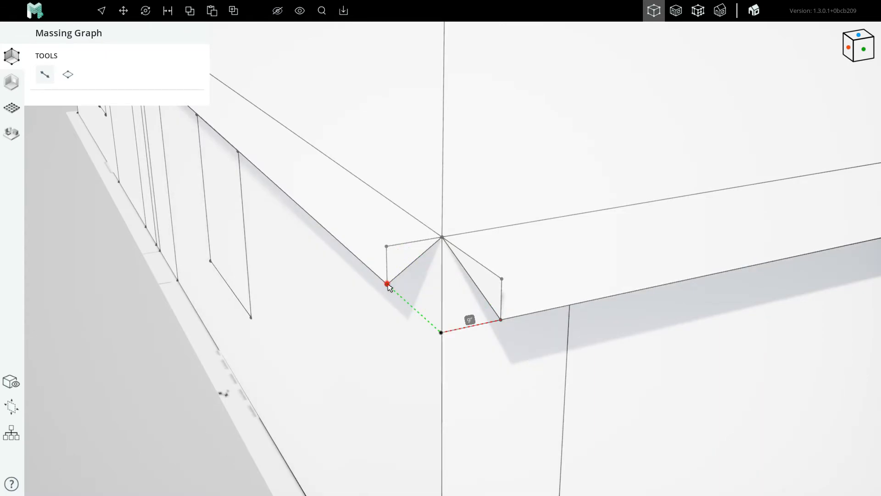
middle_drag(444, 325, 462, 344)
key(Escape)
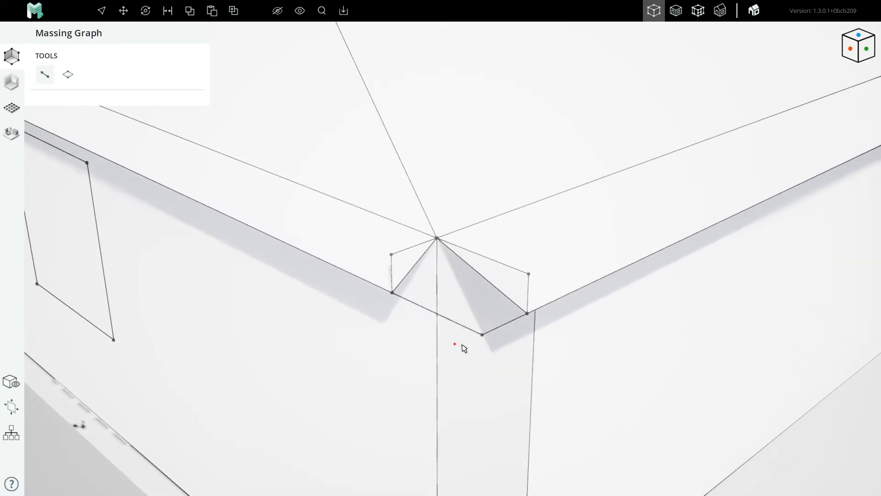
click(437, 238)
key(Escape)
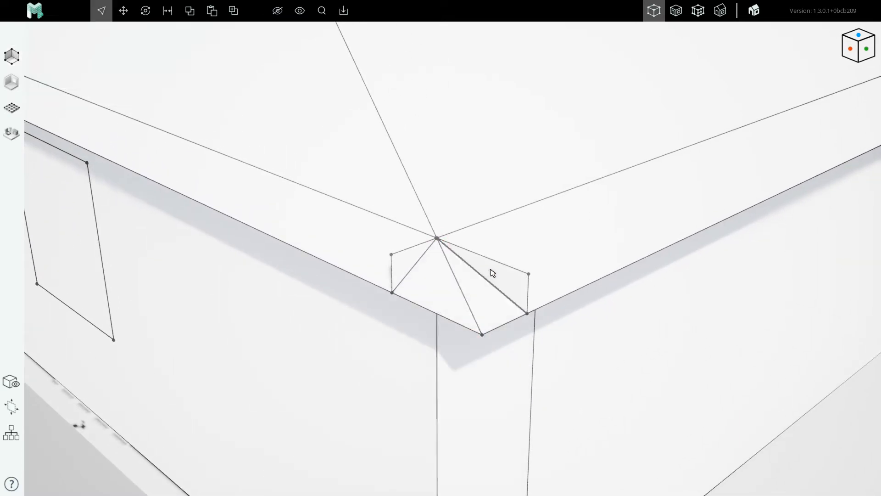
Step: Delete the leftover upper profile vertices and the inner sloping edge at the main block's outer front eave corner
click(531, 274)
key(Delete)
click(391, 254)
key(Delete)
click(408, 268)
key(Delete)
scroll(493, 285, down, 5)
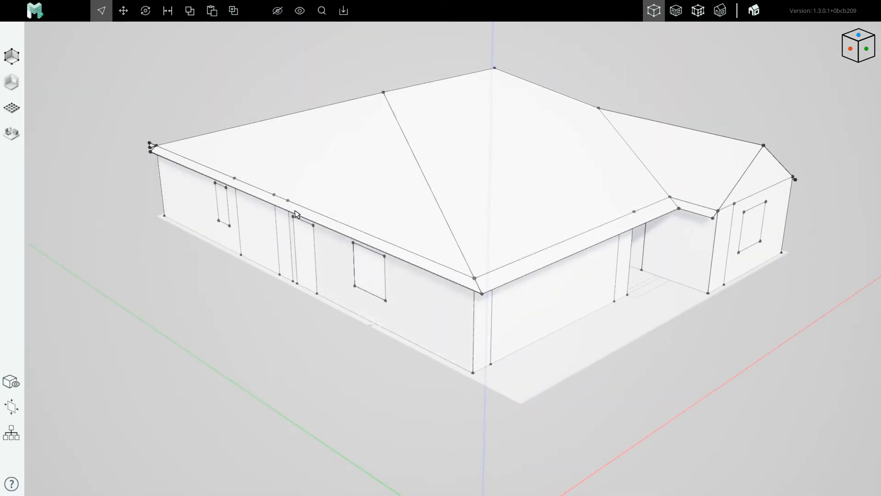
right_drag(220, 166, 404, 169)
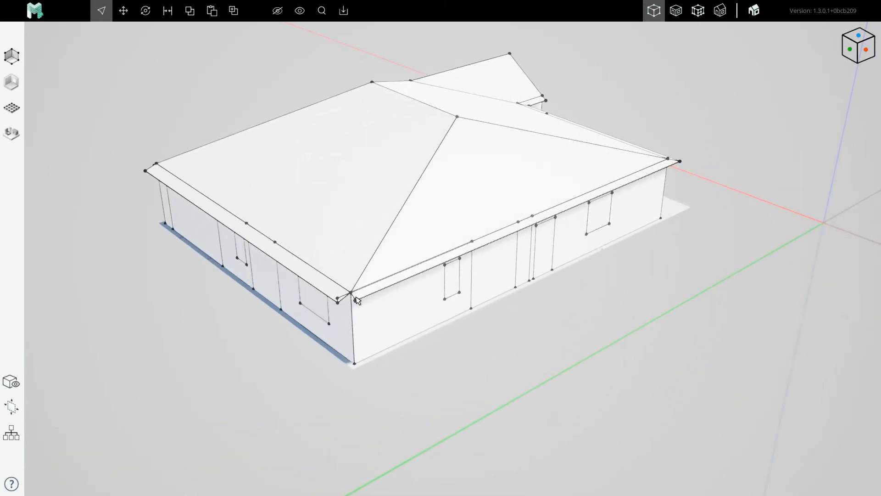
Step: Close the gap at the main block's rear eave corner nearest the green axis by drawing lower edges and a hip edge
scroll(346, 307, up, 5)
scroll(346, 307, up, 2)
key(l)
click(366, 294)
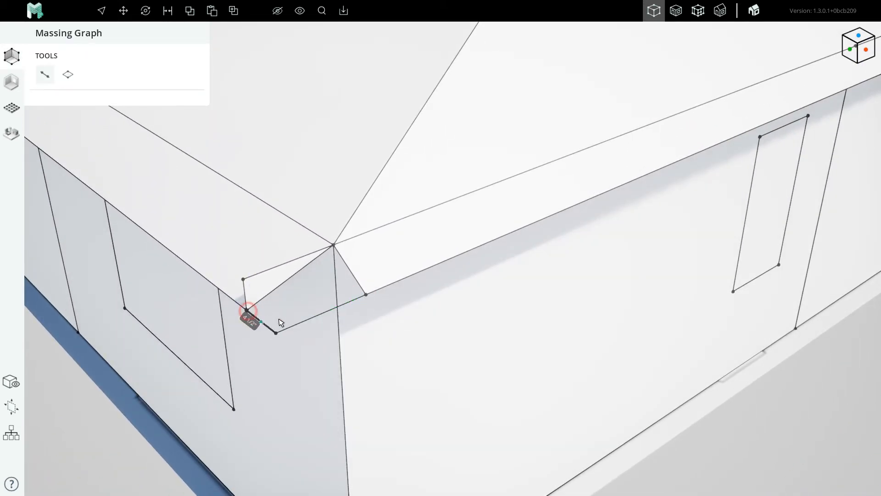
click(276, 333)
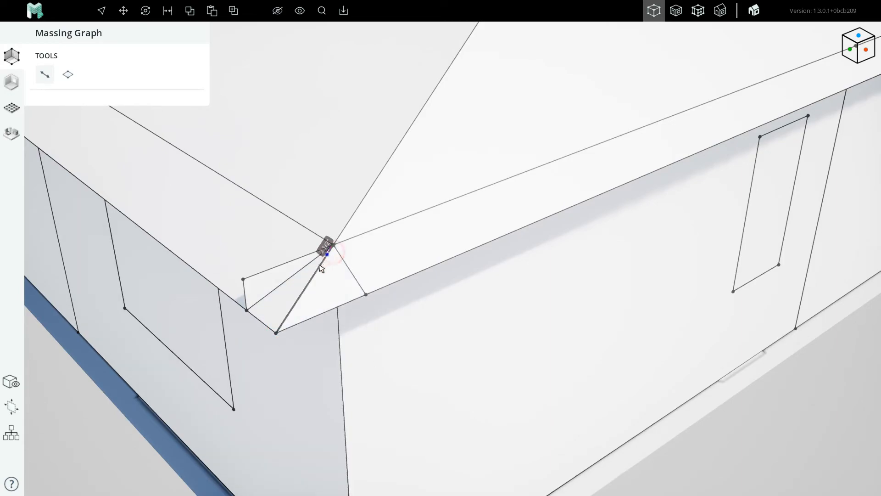
key(Escape)
Step: Delete the leftover upper profile vertex and the two inner sloping edges at the rear eave corner nearest the green axis
click(243, 280)
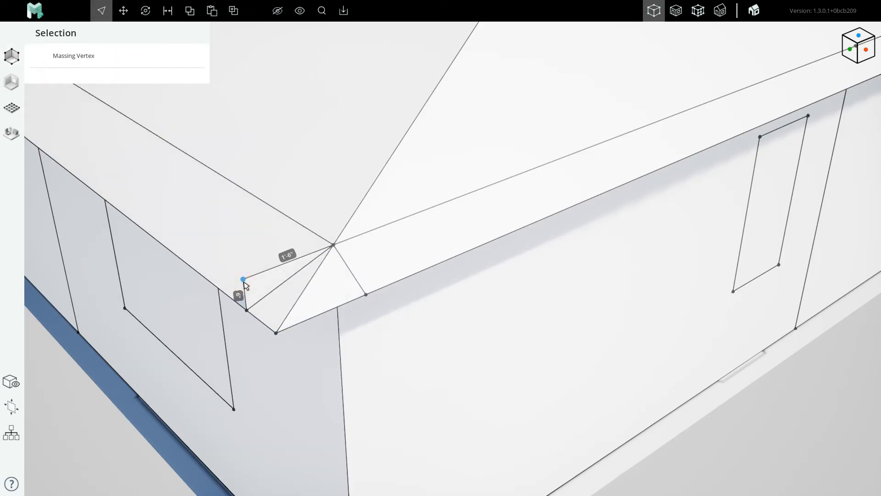
key(Delete)
click(267, 287)
key(Delete)
click(354, 279)
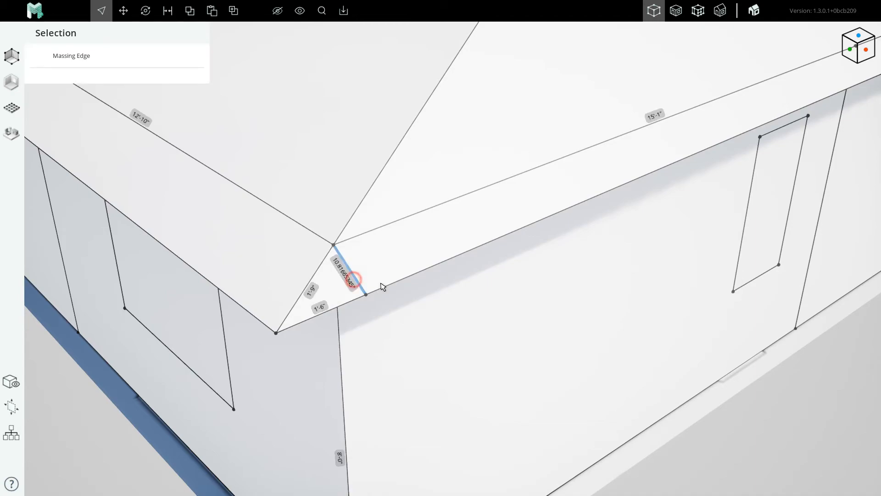
key(Delete)
Step: Close the opposite rear eave corner, at the long side wall leading to the gable, with two lower edges and a hip edge
scroll(476, 312, down, 10)
right_drag(476, 313, 619, 312)
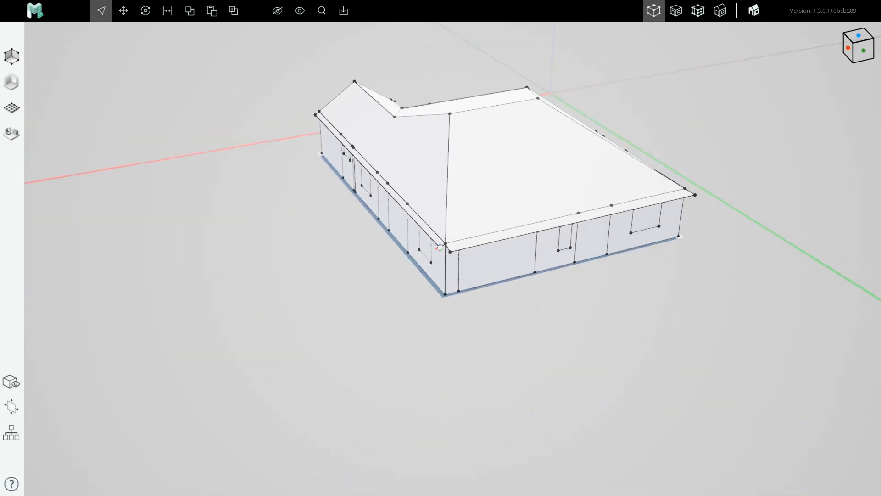
scroll(450, 251, up, 8)
key(l)
scroll(430, 249, up, 4)
click(496, 270)
click(437, 286)
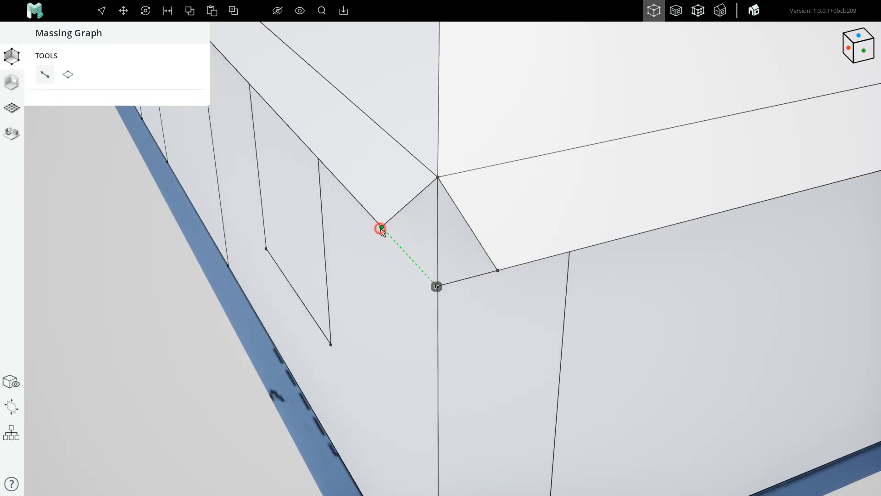
right_drag(423, 265, 466, 280)
key(Escape)
click(423, 282)
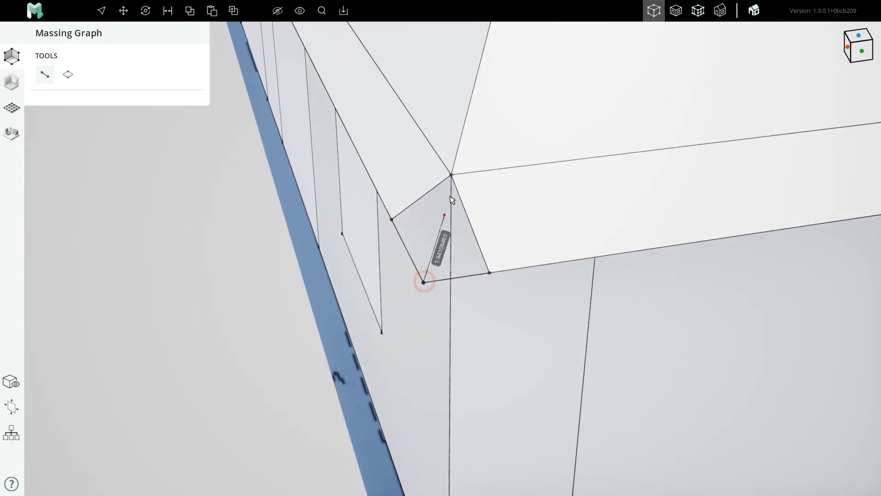
click(451, 174)
key(Escape)
Step: Delete the two leftover sloping profile edges on both sides of the new hip at the rear corner of the gable-side wall
click(440, 227)
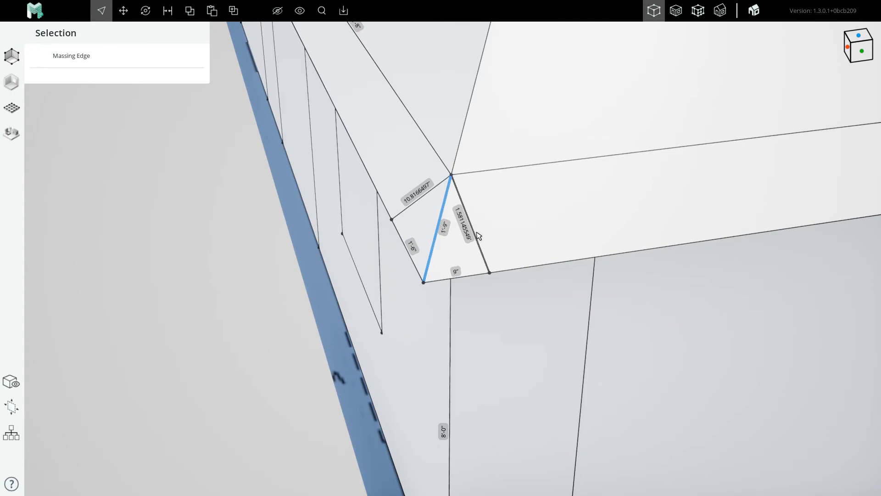
key(Delete)
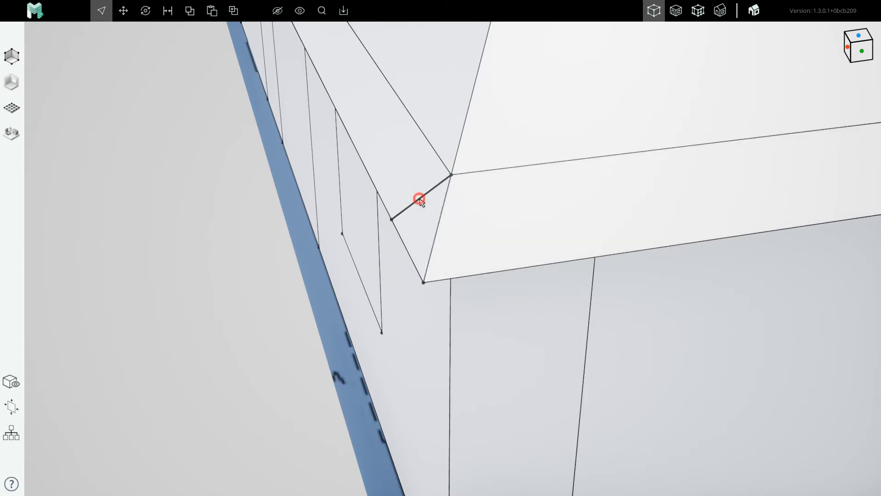
click(419, 199)
key(Delete)
Step: Examine the closed rear eave corner from below and check the eaves around the house
scroll(468, 280, down, 5)
mouse_move(440, 246)
right_down()
mouse_move(435, 229)
mouse_move(478, 213)
mouse_move(439, 245)
mouse_move(454, 240)
right_up()
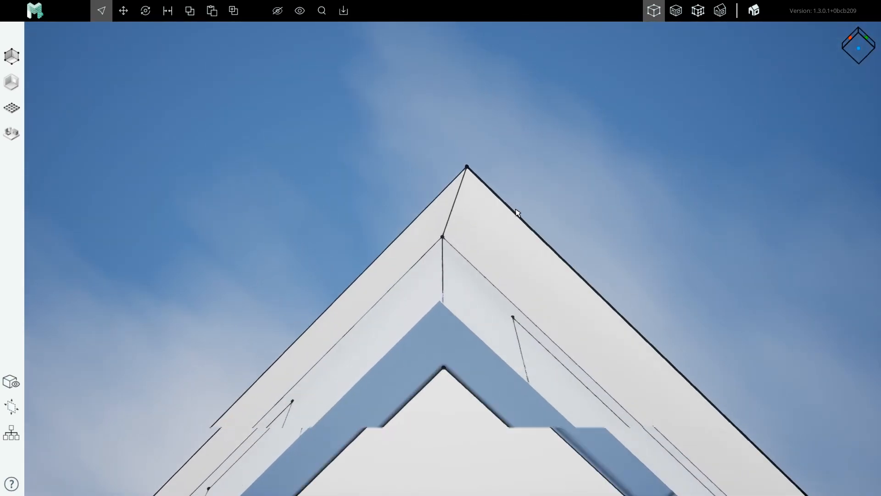
scroll(487, 224, up, 5)
scroll(504, 236, down, 3)
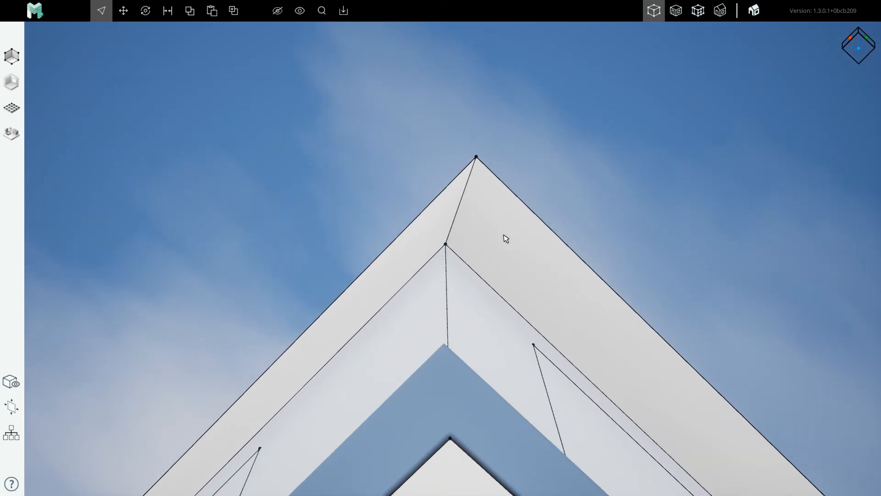
right_drag(462, 239, 519, 256)
scroll(519, 257, down, 5)
right_drag(442, 215, 436, 261)
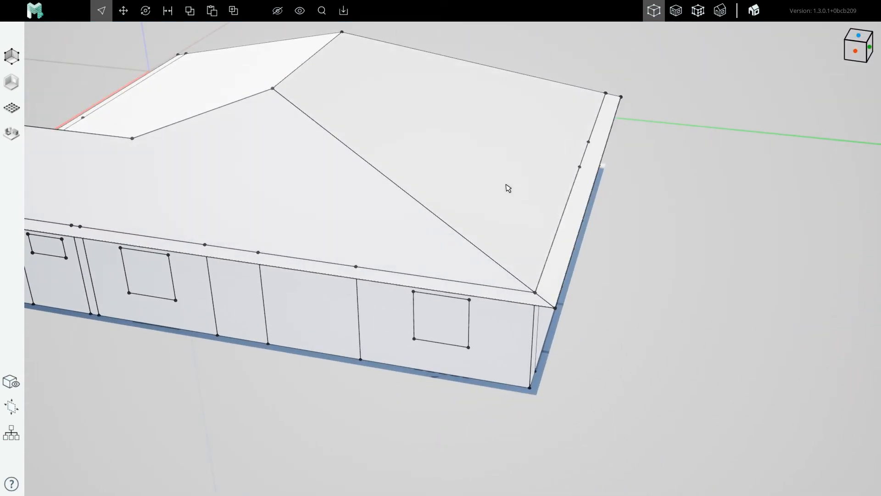
scroll(507, 188, down, 4)
right_drag(144, 177, 234, 142)
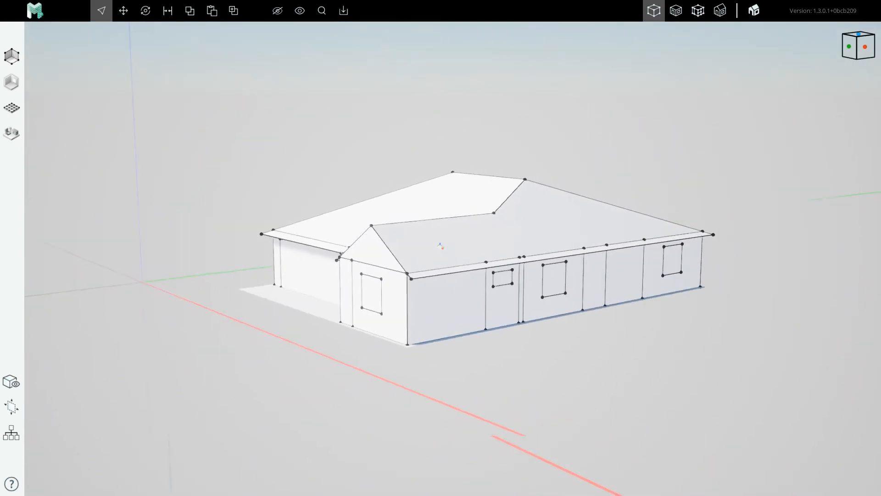
right_drag(294, 174, 367, 268)
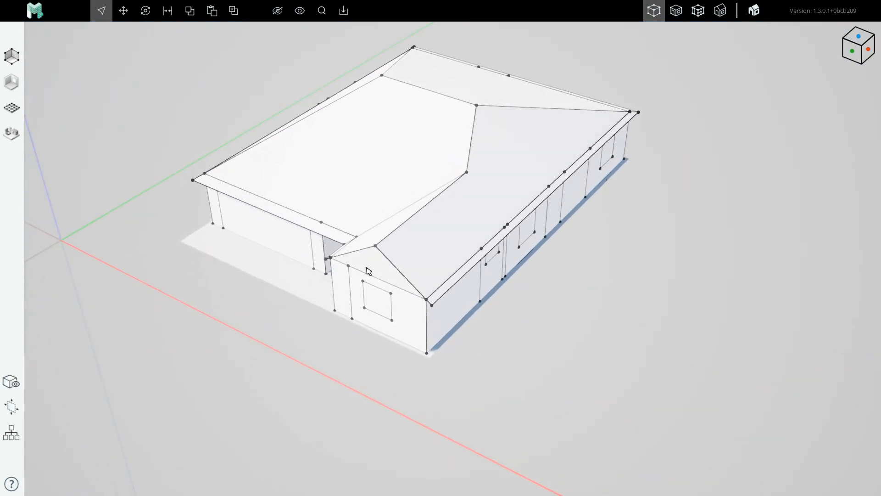
Step: Draw a 9" wide rectangular rake overhang along the front gable's inner roof slope, from the eave corner to the ridge
scroll(363, 264, up, 5)
right_drag(338, 232, 440, 247)
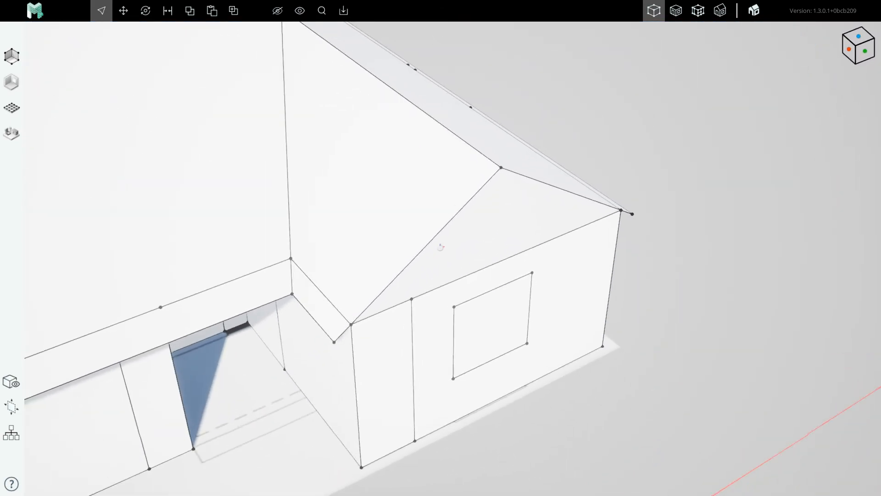
scroll(501, 208, up, 3)
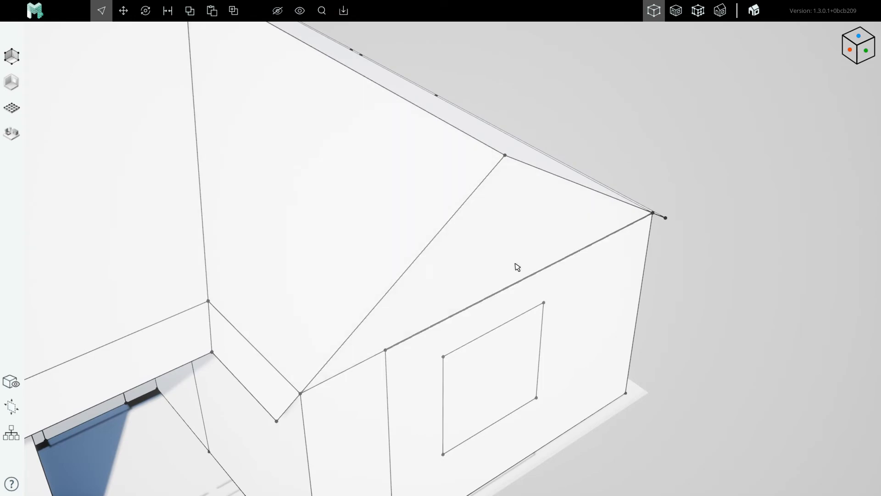
scroll(474, 222, down, 4)
scroll(492, 201, up, 4)
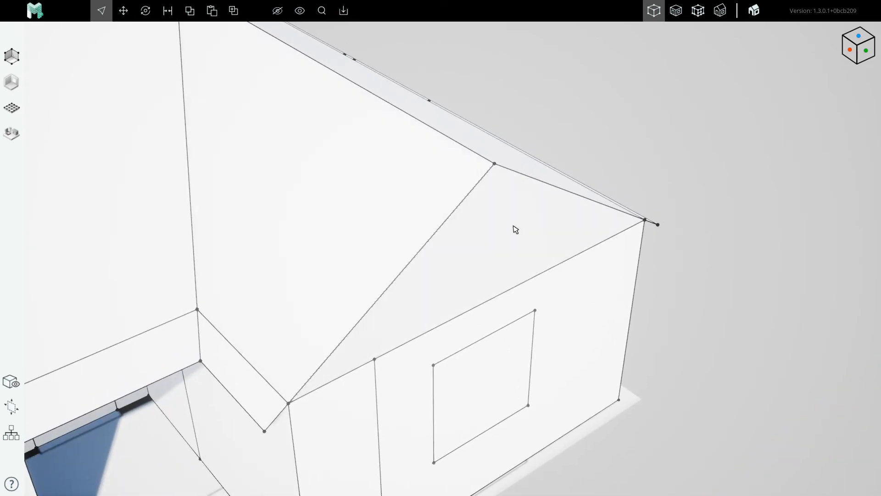
key(r)
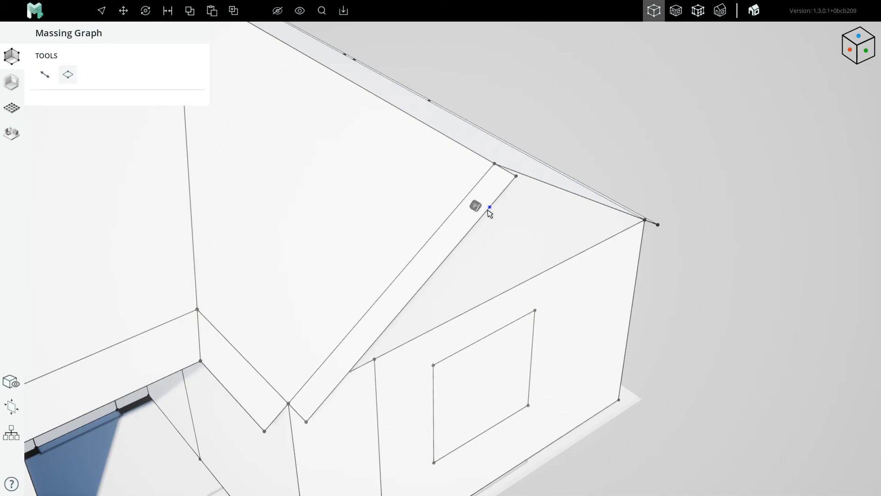
right_drag(492, 211, 432, 188)
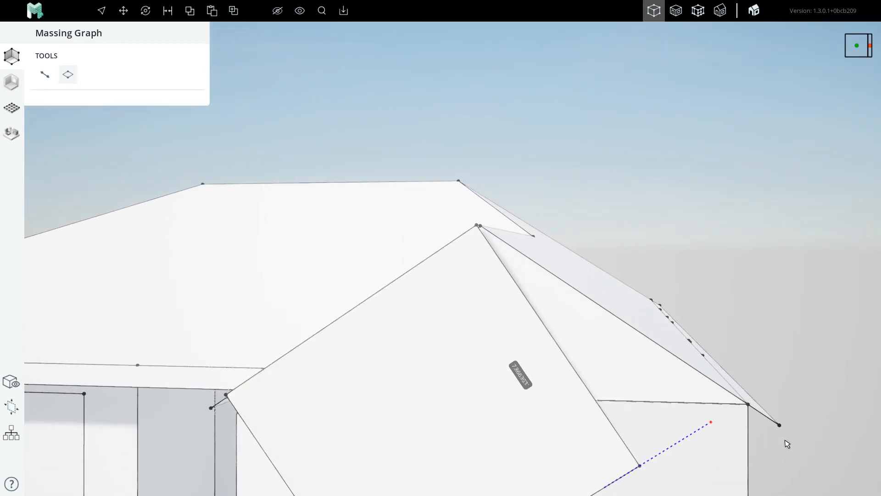
right_drag(502, 332, 494, 325)
scroll(439, 266, down, 5)
key(Escape)
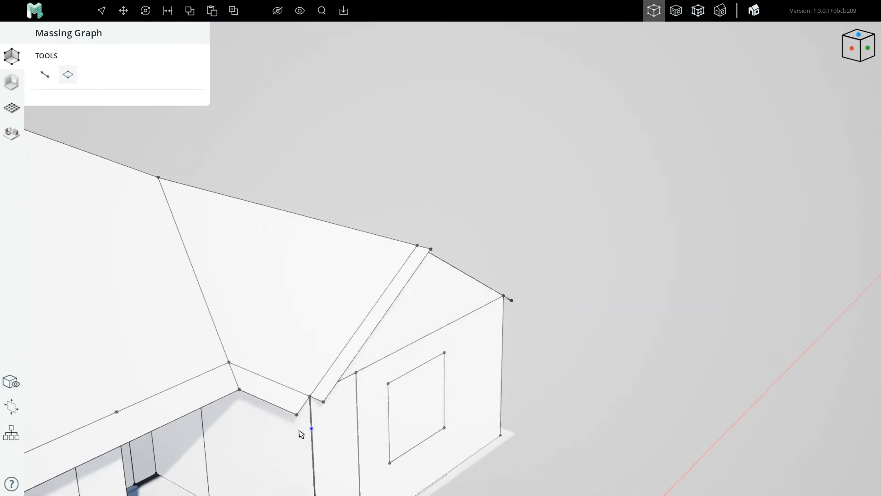
Step: Fill the front gable's inner eave corner with a rectangle between the rake overhang and the side eave
scroll(300, 430, up, 4)
scroll(310, 361, down, 3)
right_drag(459, 261, 445, 249)
key(Escape)
Step: Draw a 9" rake overhang along the gable's outer slope and fill its lower corner with a rectangle to the side eave
scroll(450, 232, up, 2)
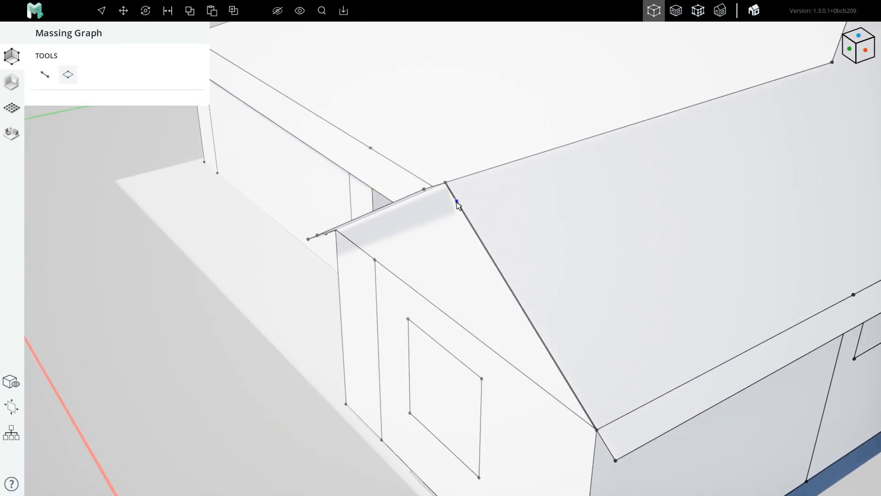
scroll(449, 208, up, 2)
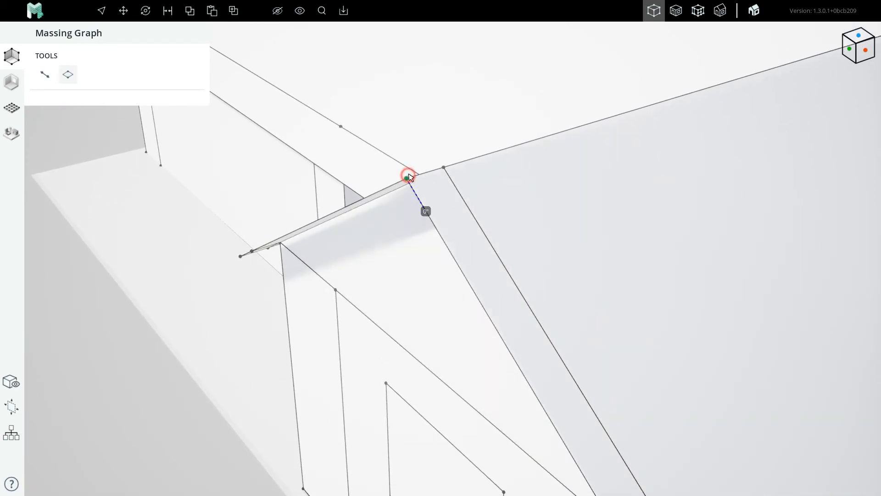
scroll(410, 178, down, 5)
scroll(433, 203, up, 5)
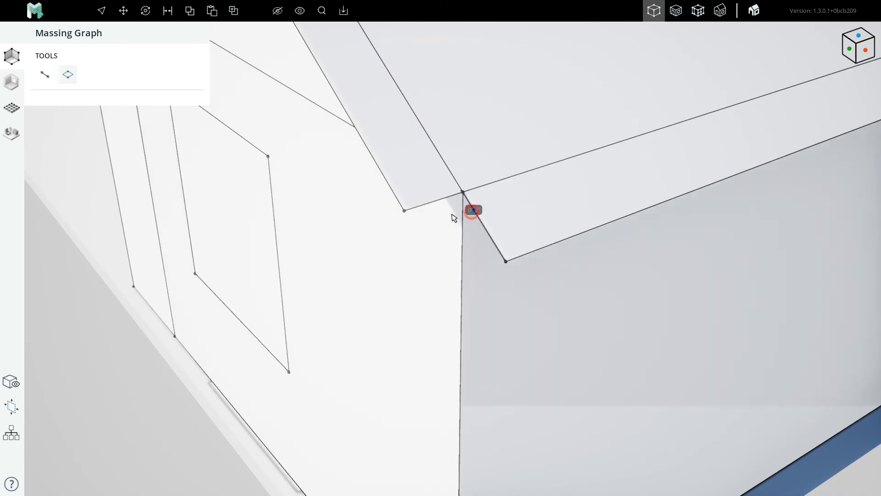
scroll(452, 258, down, 2)
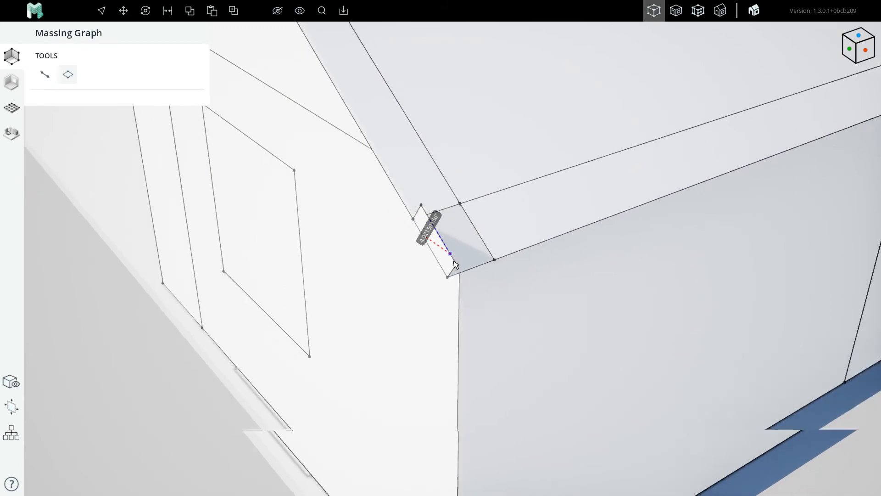
key(Escape)
Step: Delete the two inner edges dividing the corner patch from the eave and rake overhang at the gable's outer corner
scroll(473, 222, up, 2)
click(472, 252)
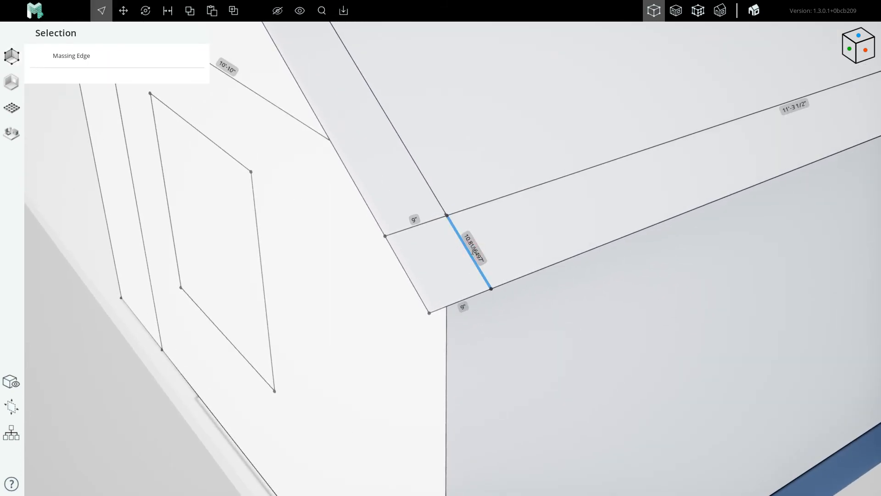
key(Delete)
click(407, 227)
key(Delete)
Step: Delete the two leftover dividing edges of the corner patch at the front gable's inner eave corner
scroll(453, 310, down, 4)
right_drag(300, 88, 464, 294)
middle_drag(360, 384, 403, 295)
scroll(403, 294, up, 3)
click(420, 284)
key(Delete)
click(463, 255)
key(Delete)
Step: Examine the completed eave and rake overhangs around the whole house from several angles
scroll(473, 310, down, 4)
right_drag(457, 291, 441, 259)
middle_drag(441, 258, 337, 243)
scroll(393, 277, down, 3)
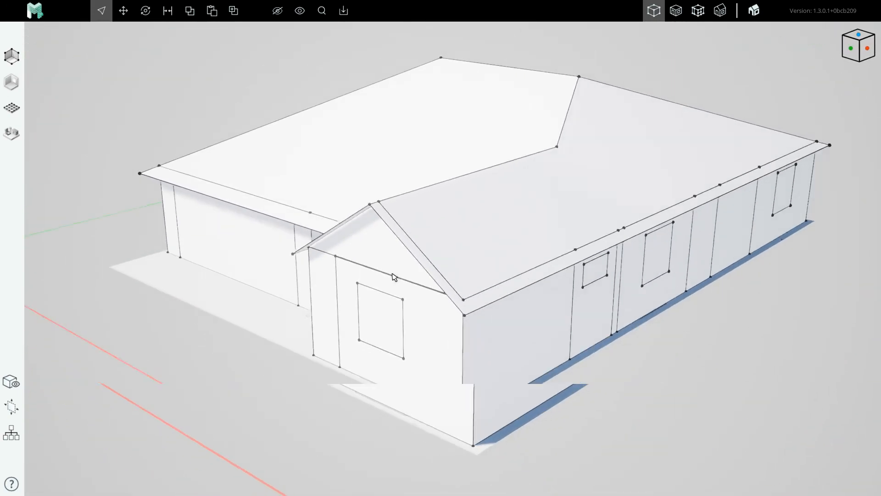
scroll(403, 251, up, 2)
scroll(405, 255, down, 2)
right_drag(413, 188, 432, 234)
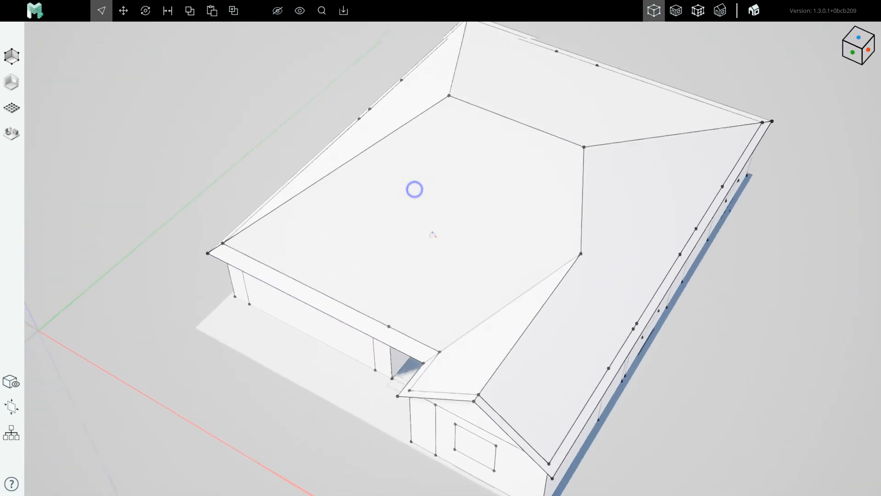
scroll(435, 225, down, 4)
right_drag(464, 199, 439, 248)
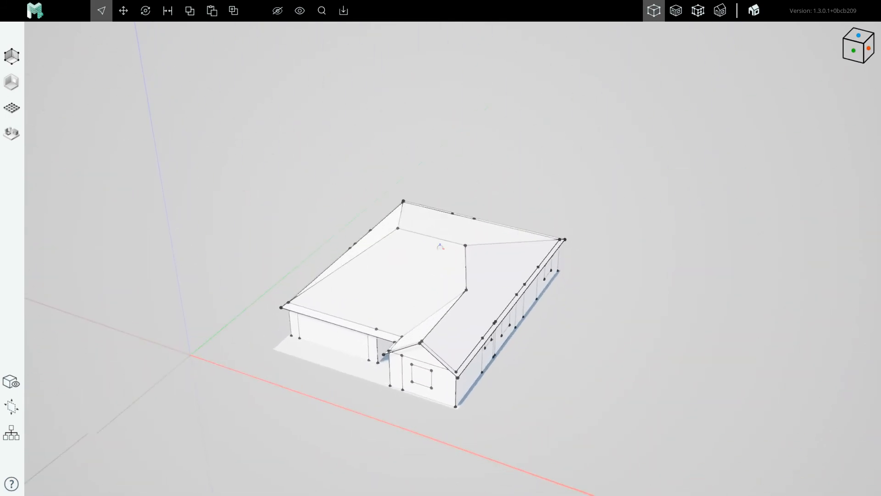
scroll(395, 382, up, 5)
right_drag(412, 277, 482, 211)
right_drag(441, 266, 456, 248)
scroll(450, 239, down, 4)
middle_drag(456, 248, 365, 255)
right_drag(366, 256, 481, 258)
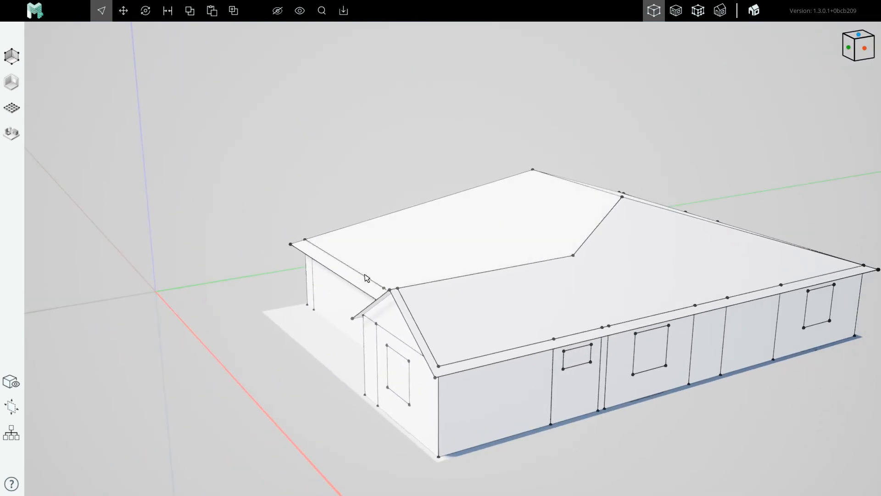
right_drag(426, 249, 380, 262)
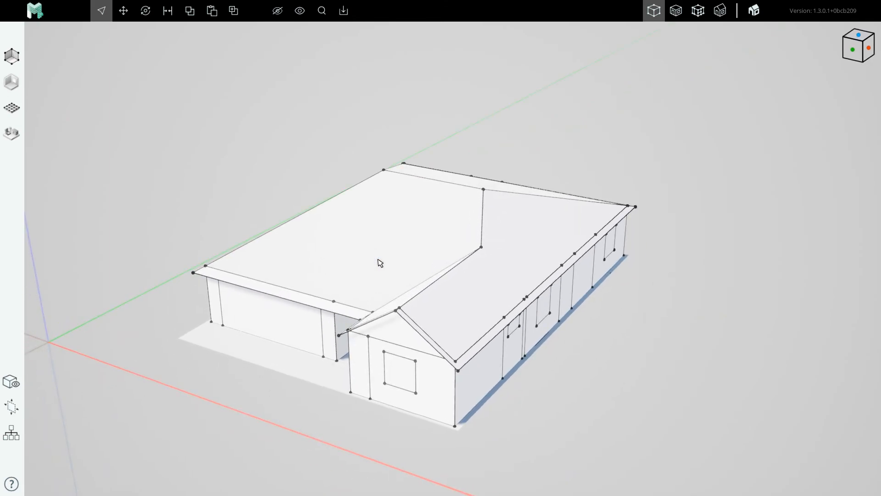